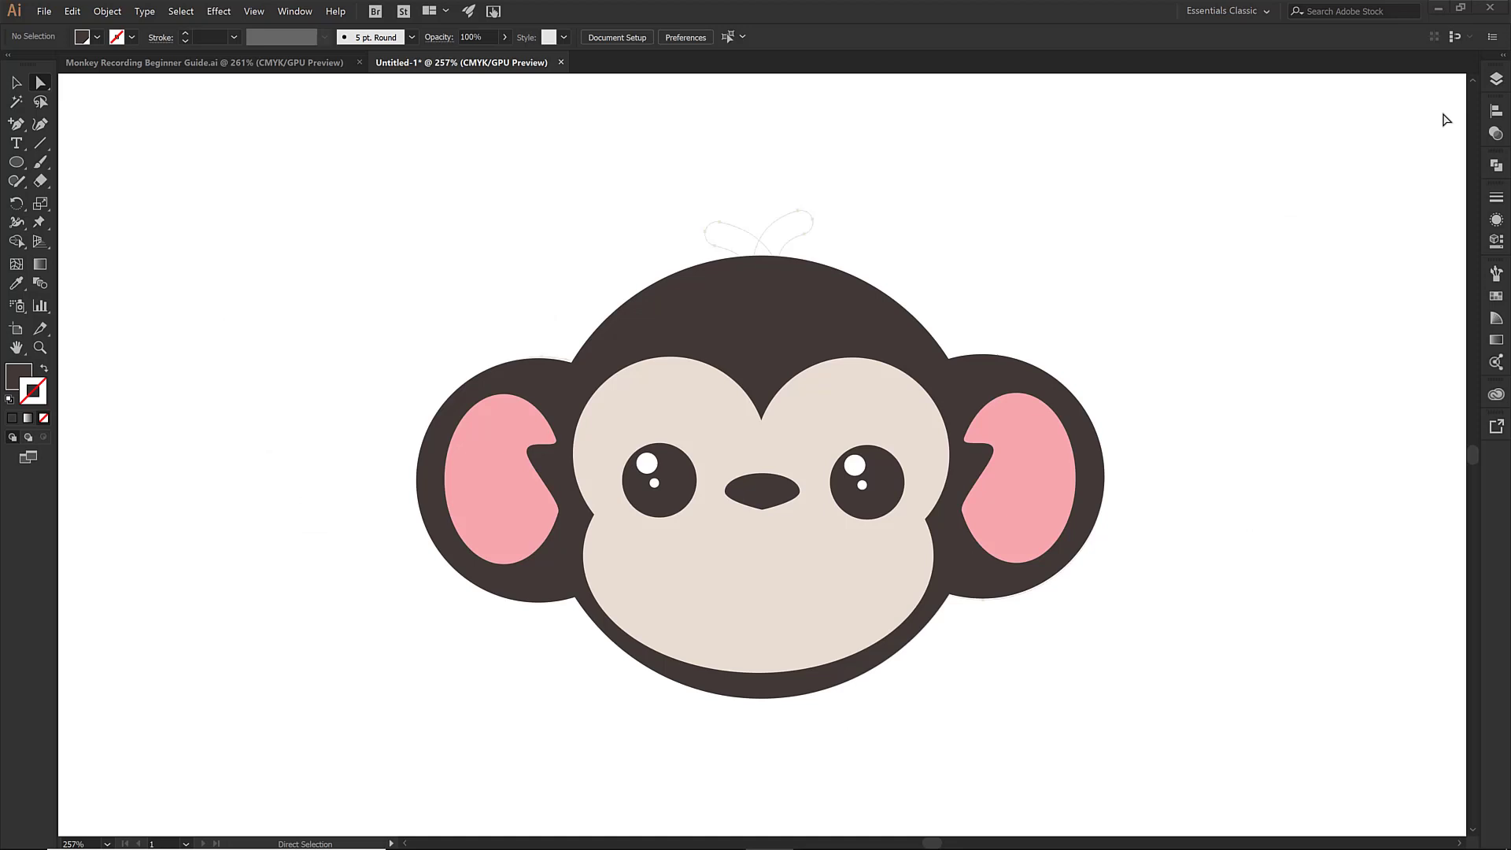
Hide Layer 4 and the Face Shapes layer so only the dark back-of-head circles show.
left_click(1495, 85)
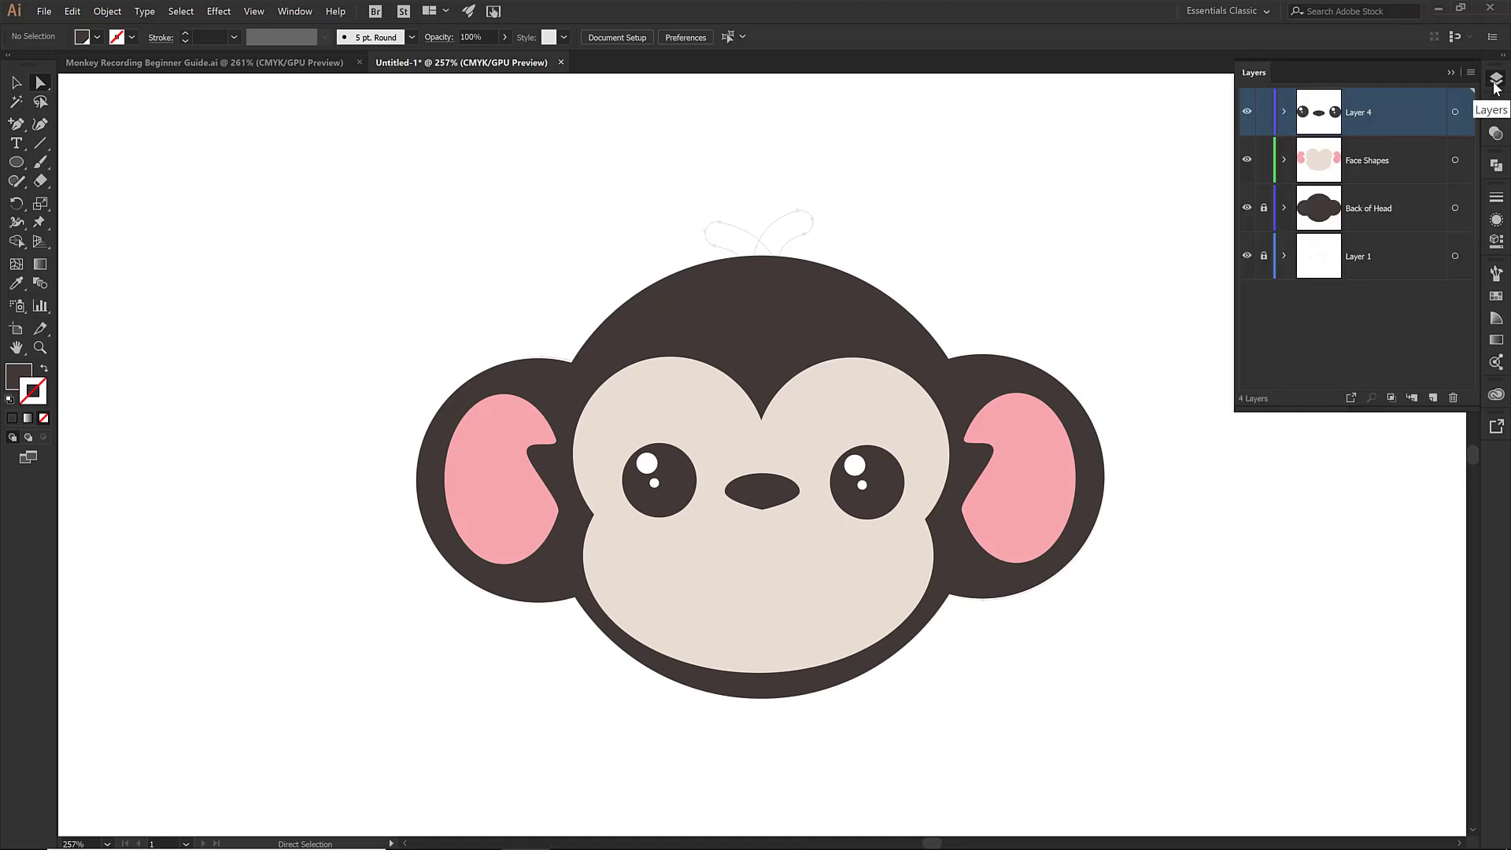
left_click(1248, 113)
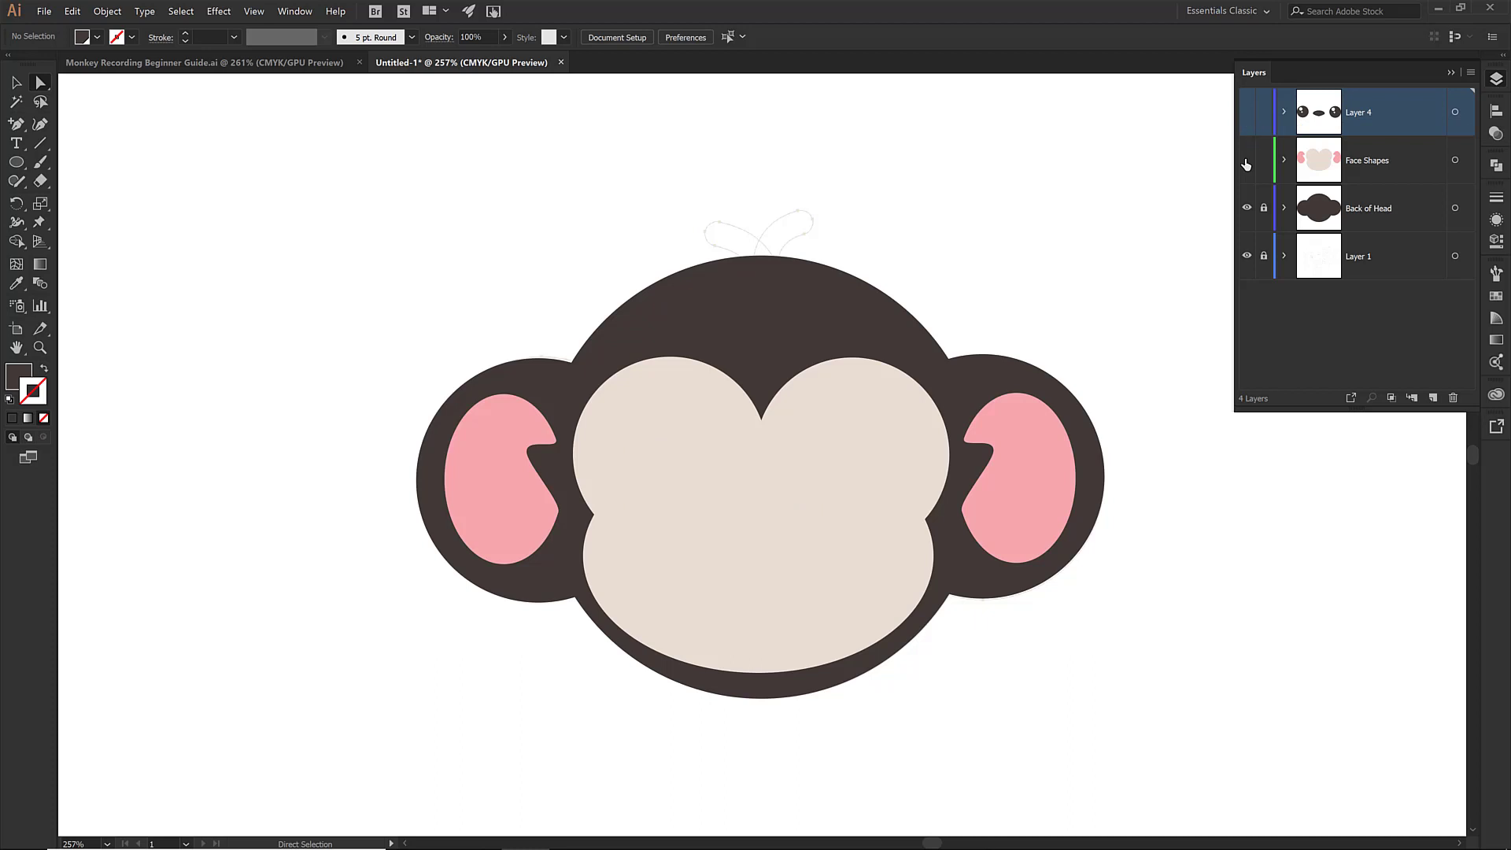
left_click(1246, 160)
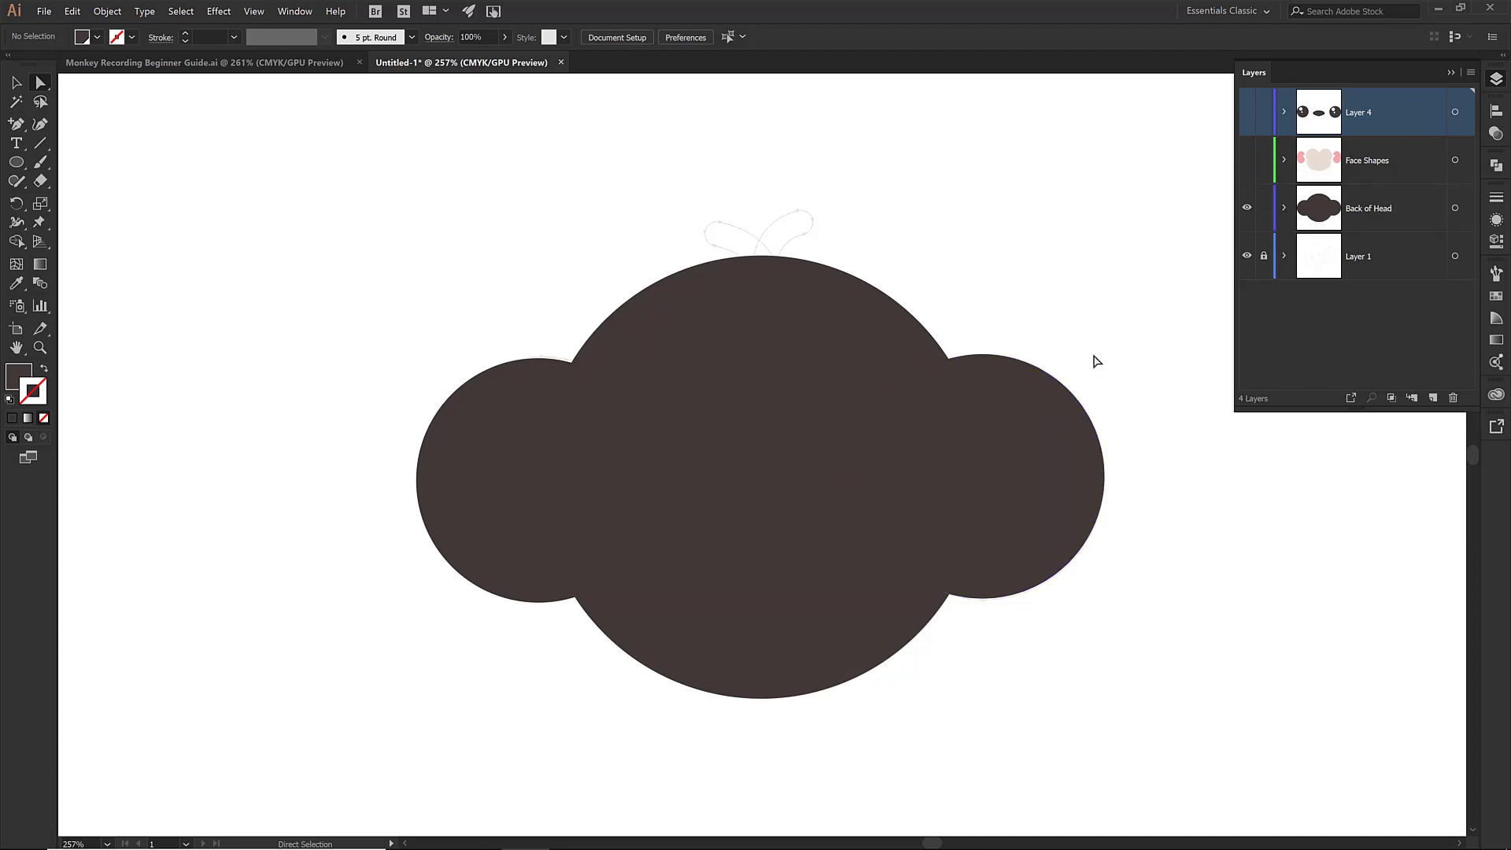
left_click(1451, 72)
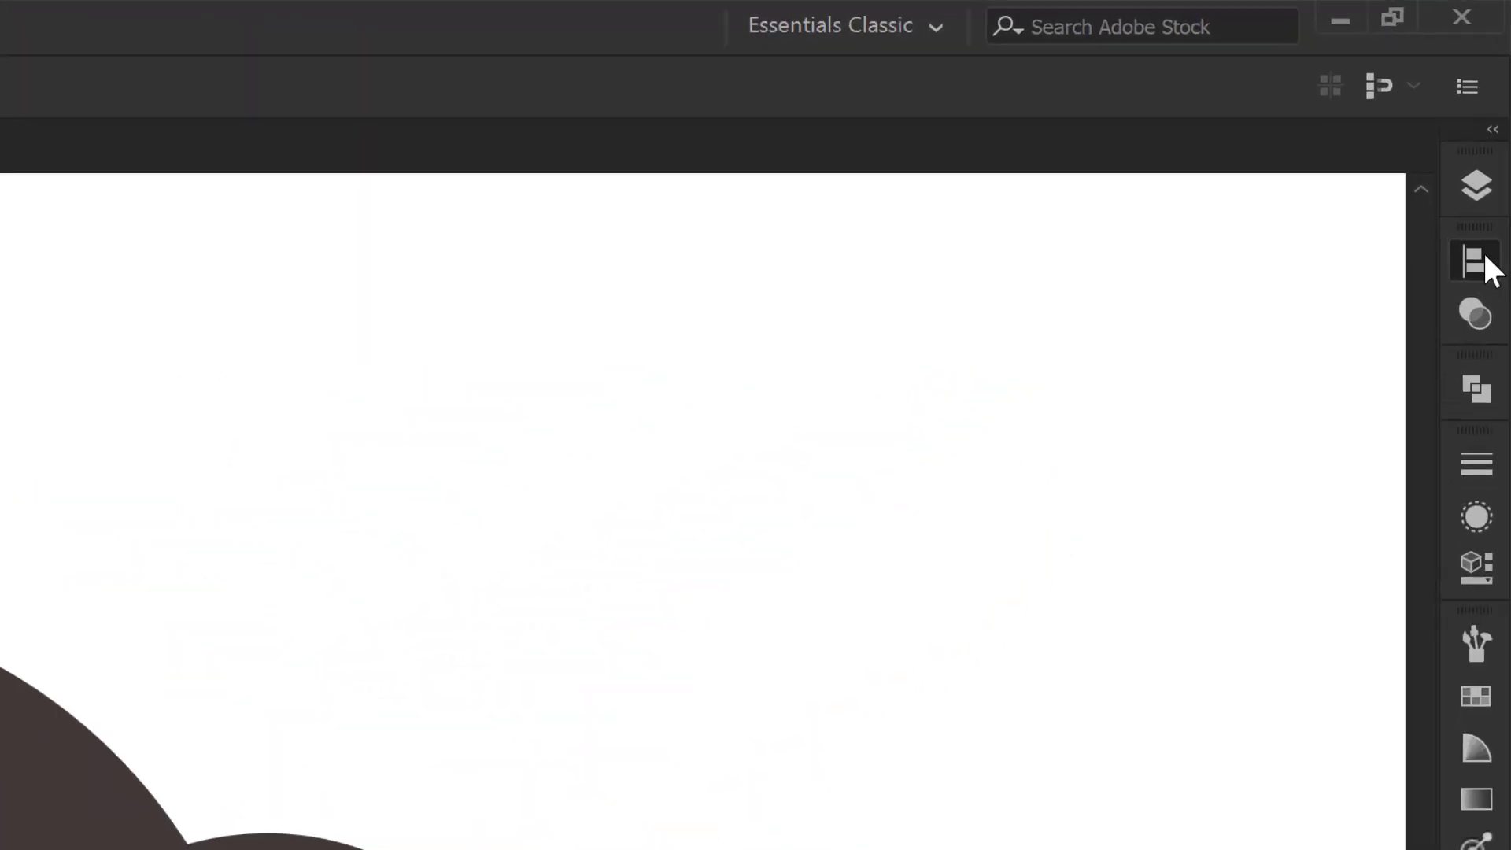
Open the Align panel from the right-hand dock.
left_click(1498, 110)
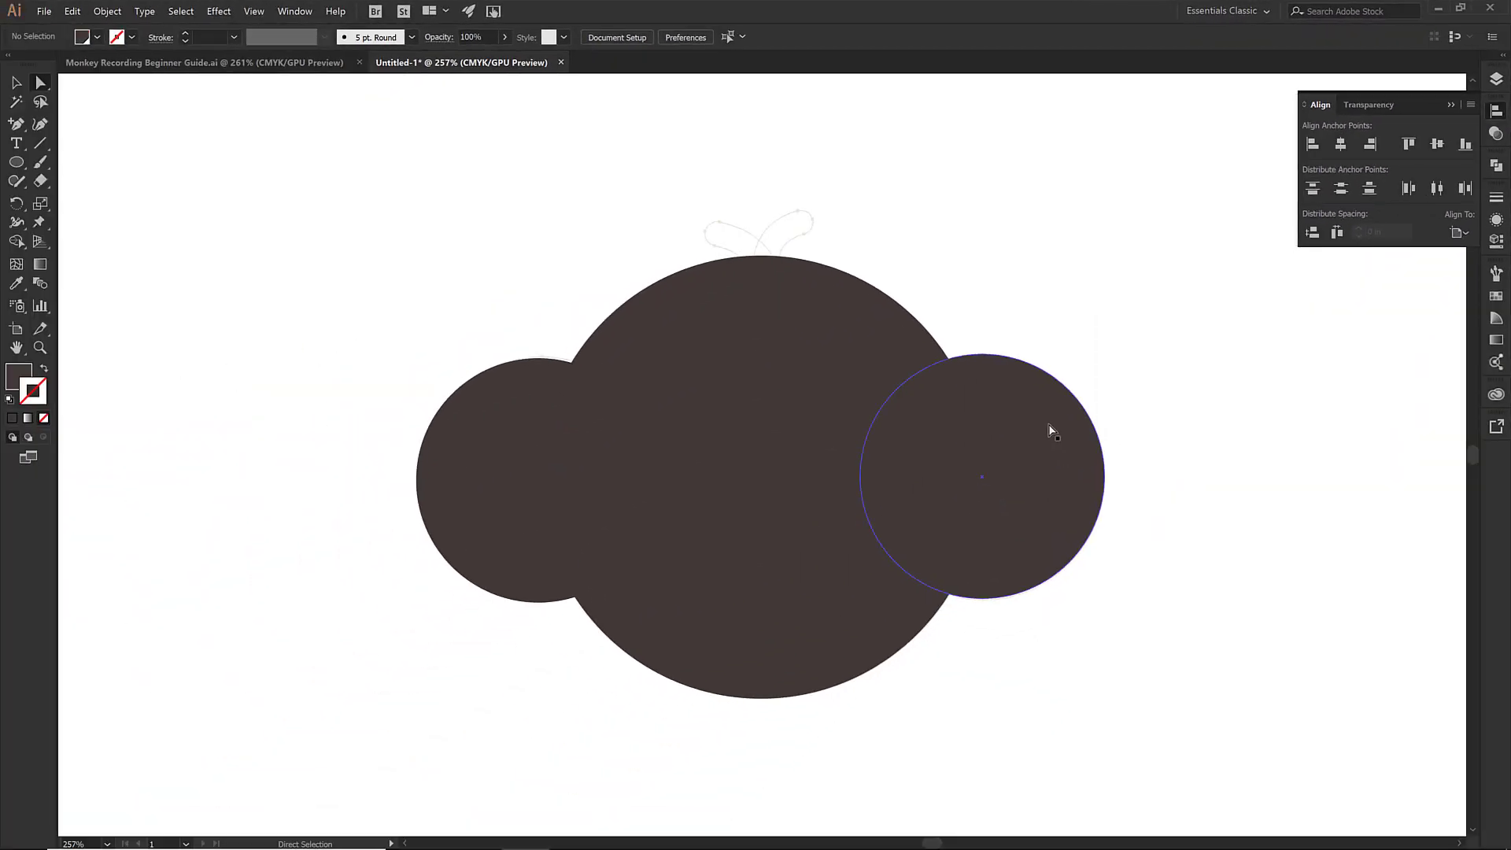
Select both small ear circles and vertically centre them using Align to Selection.
left_click(1050, 428)
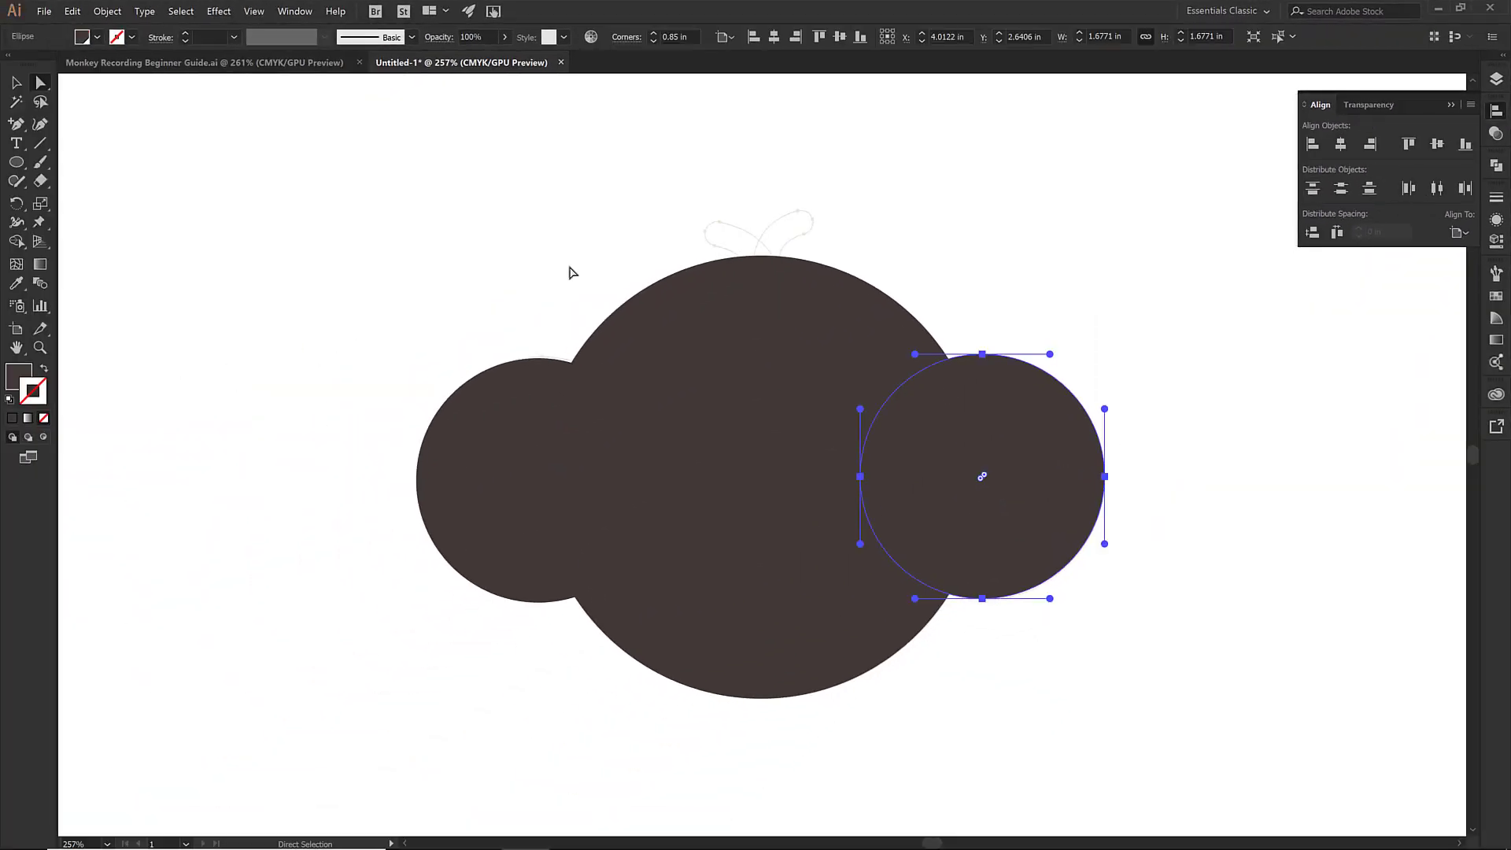
left_click(16, 83)
left_click(96, 144)
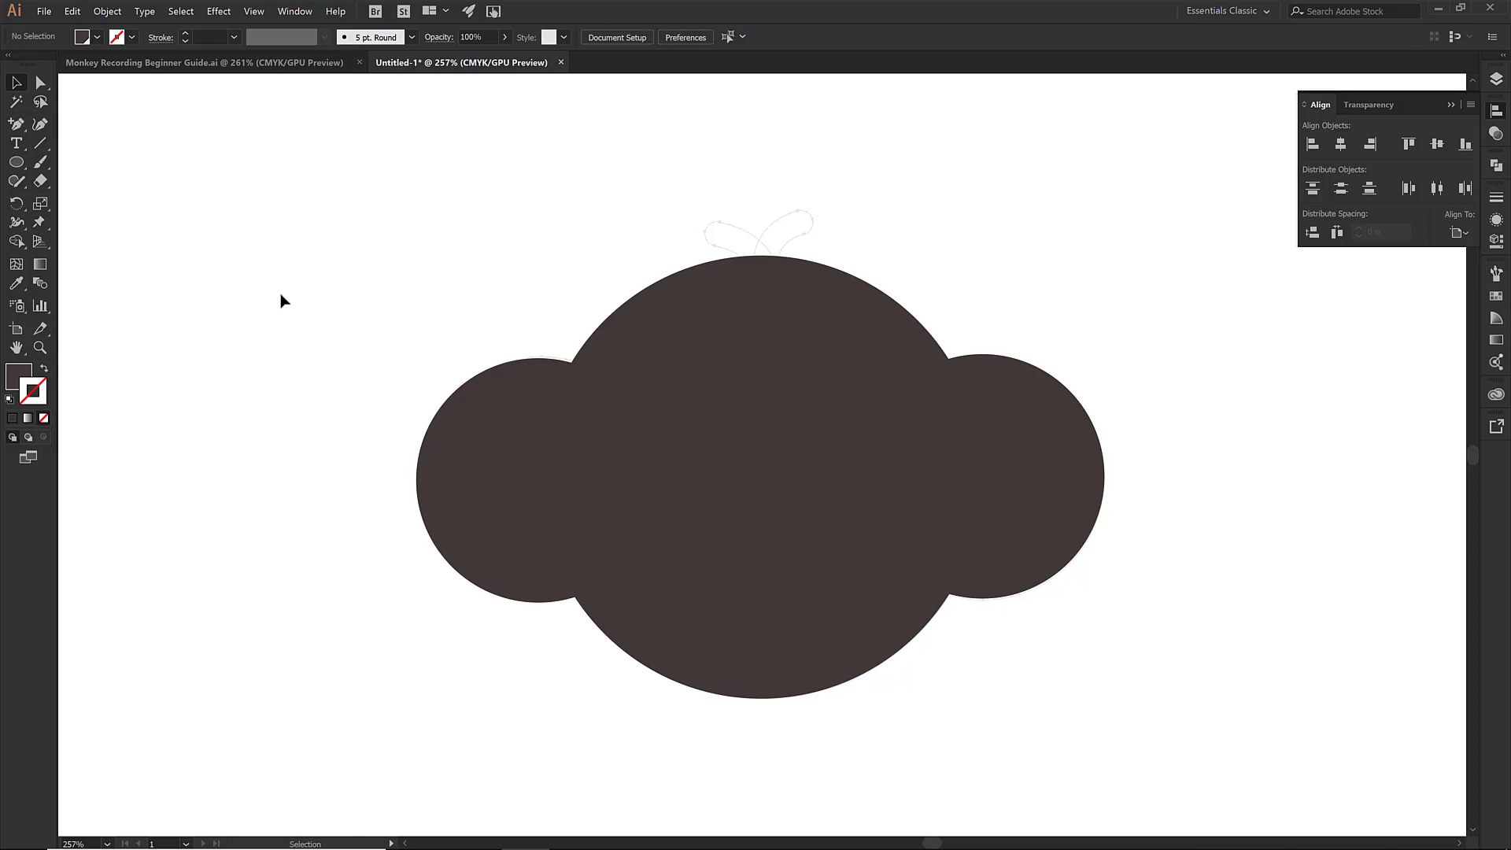
left_click(479, 436)
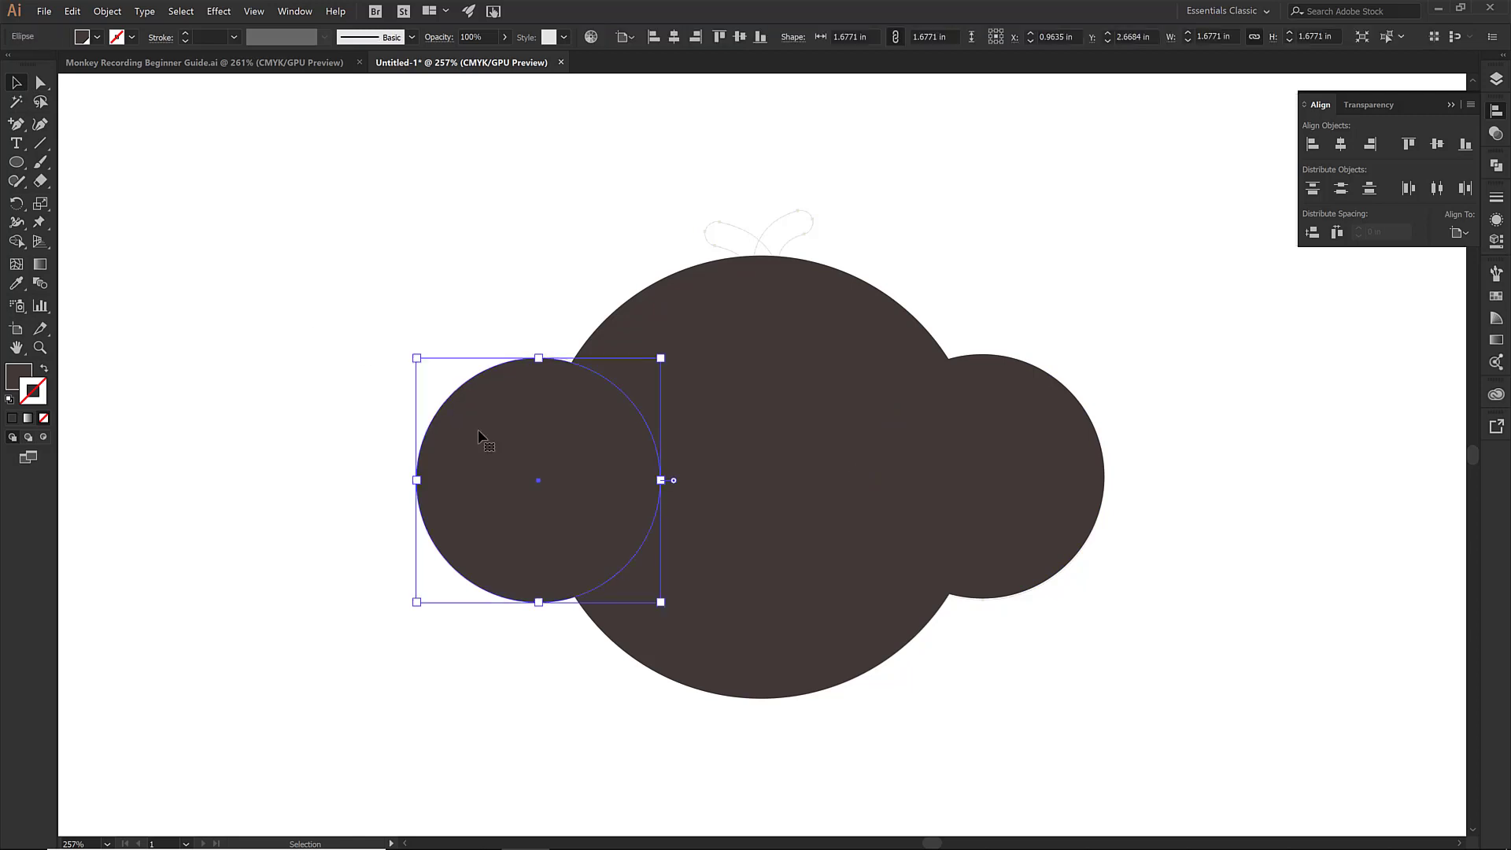
left_click(1046, 454, "shift")
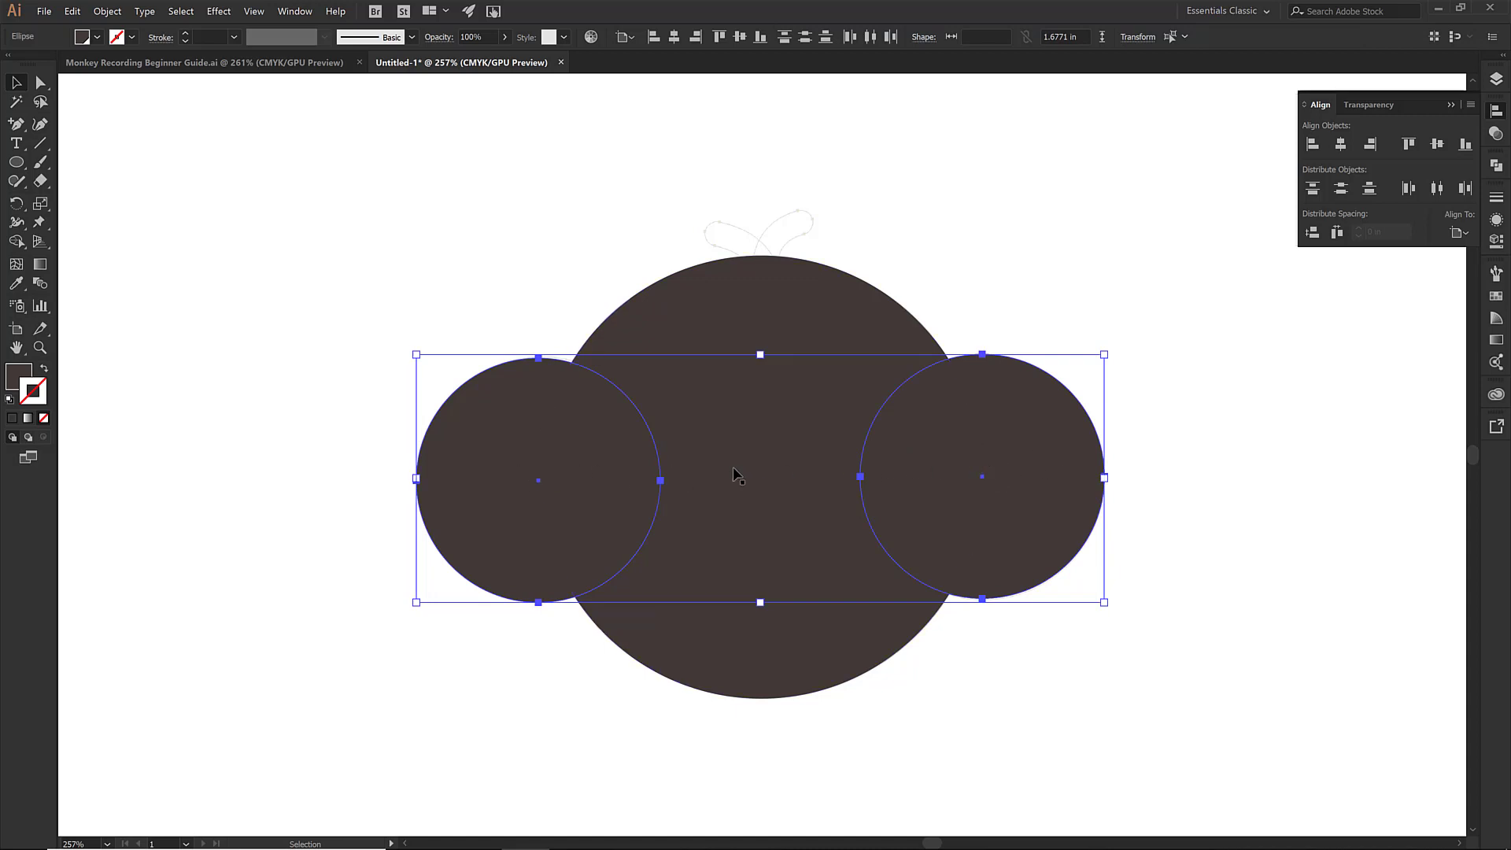
left_click(1458, 233)
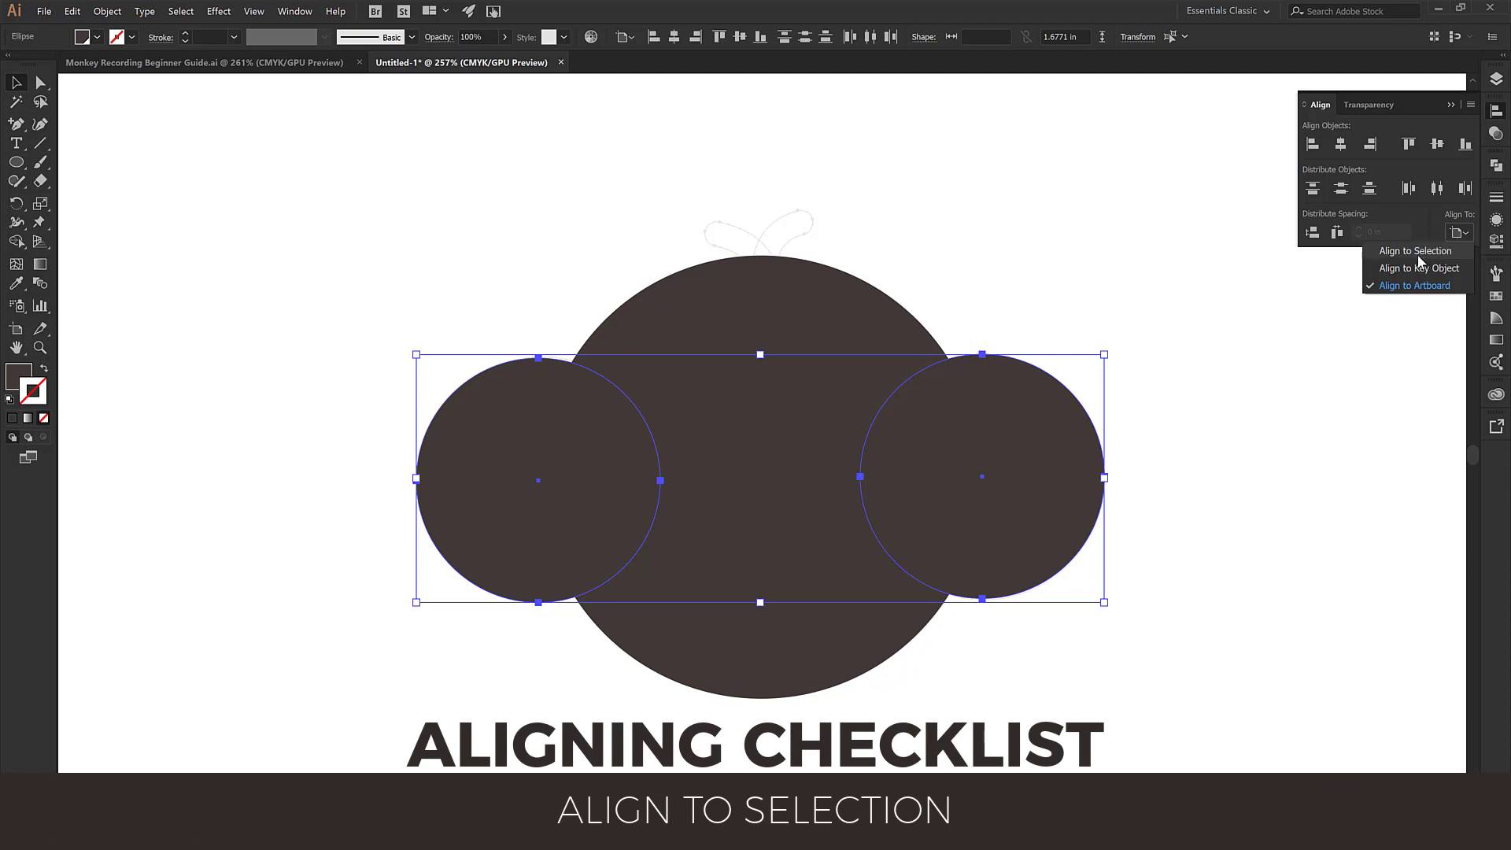
left_click(1418, 254)
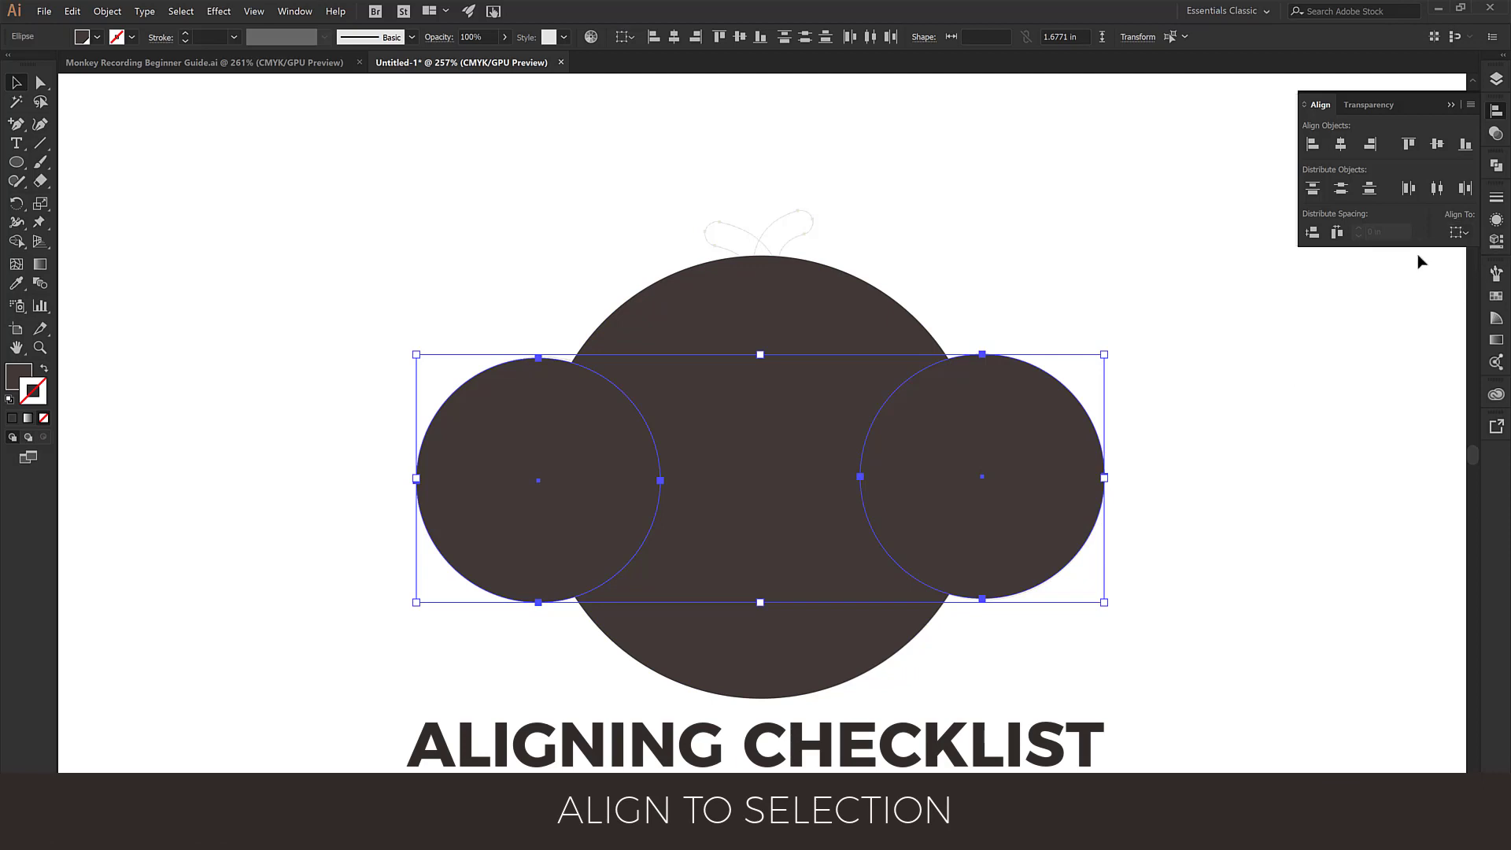
left_click(1438, 146)
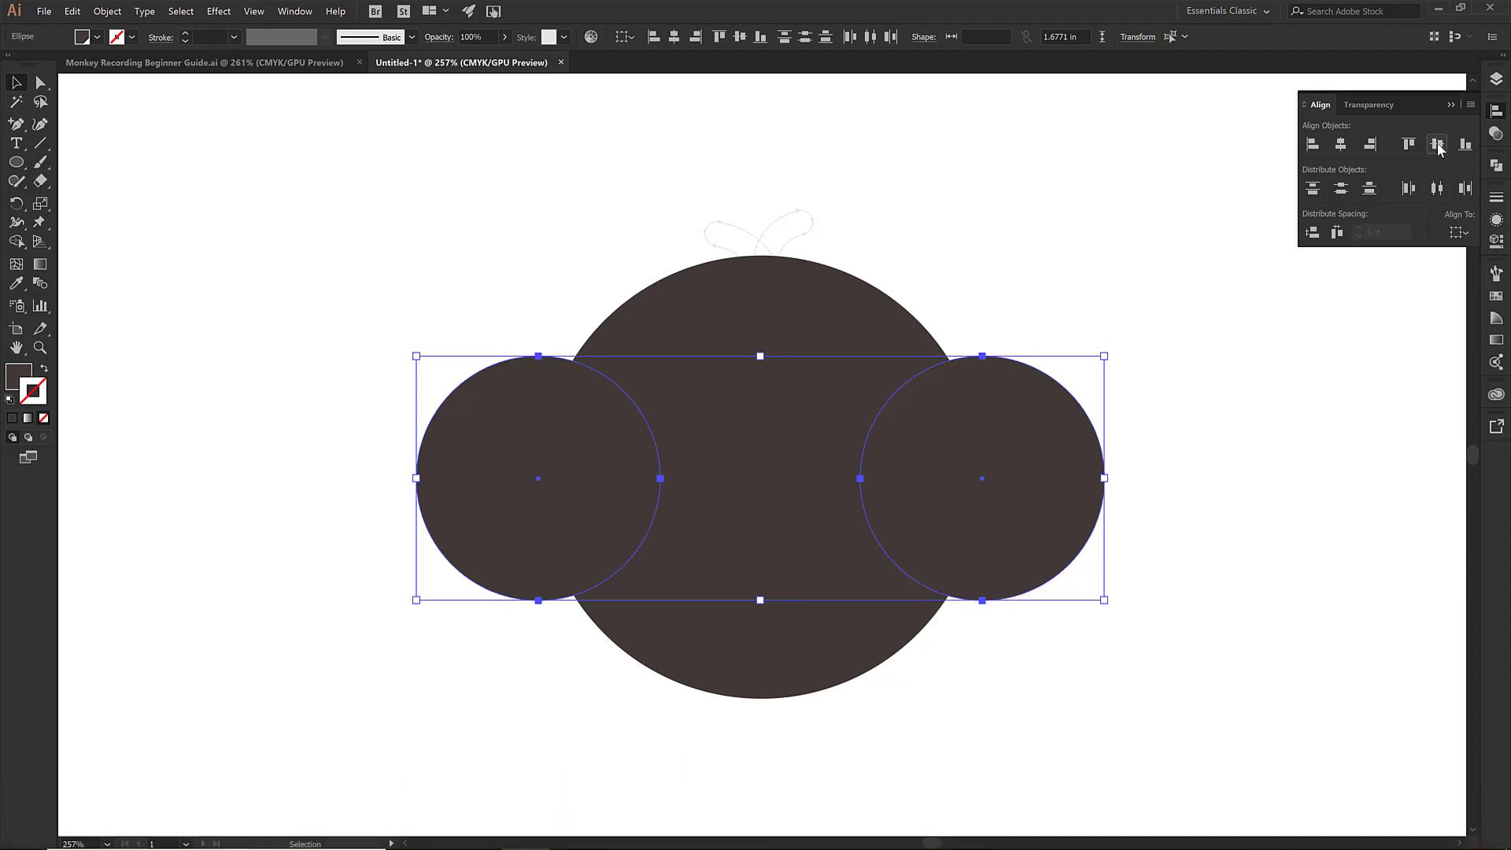
key("z")
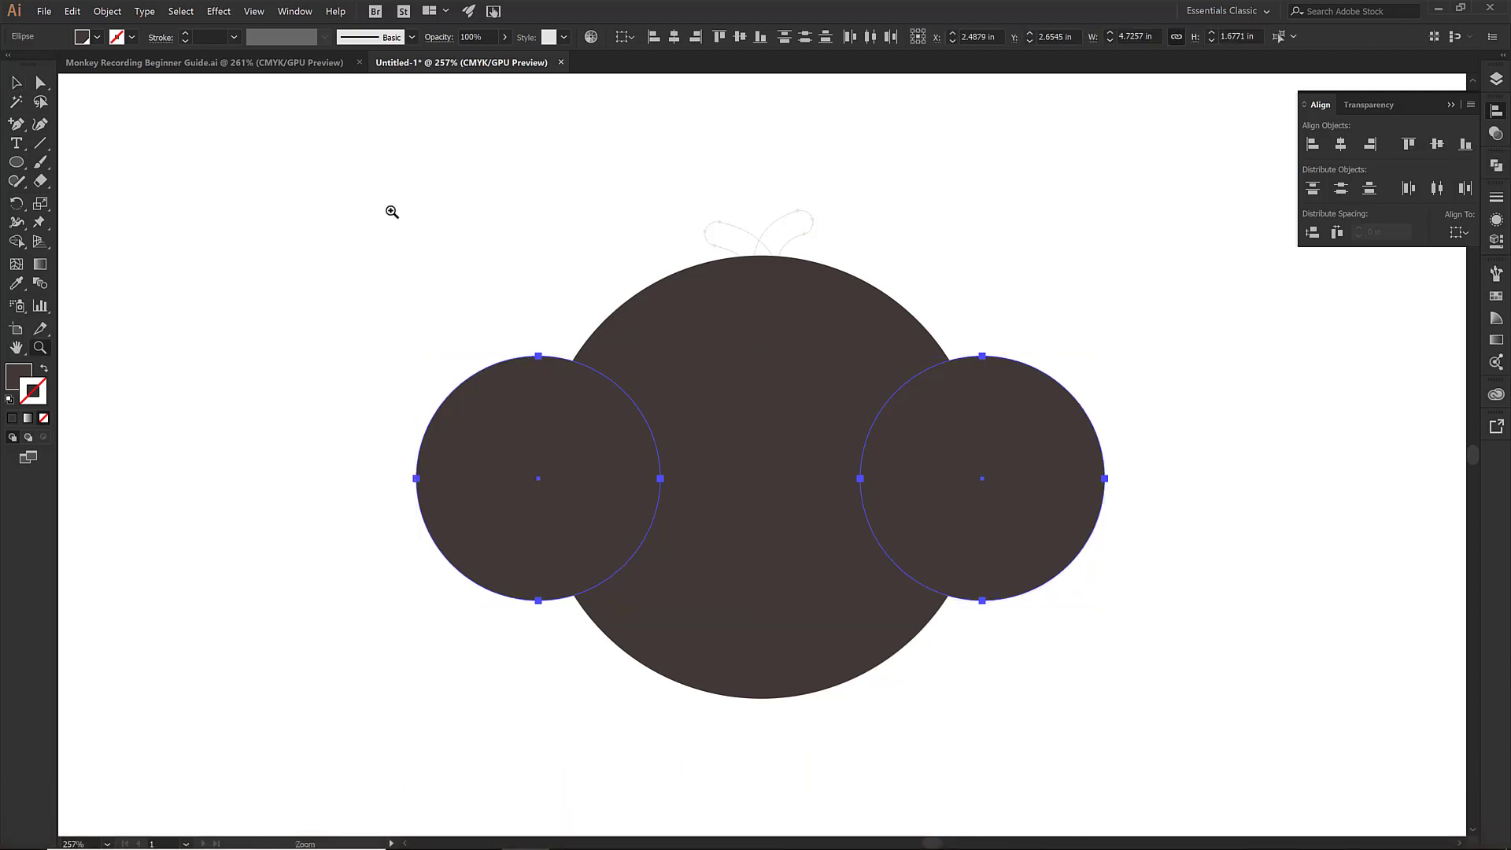
left_click_drag(387, 210, 1155, 739)
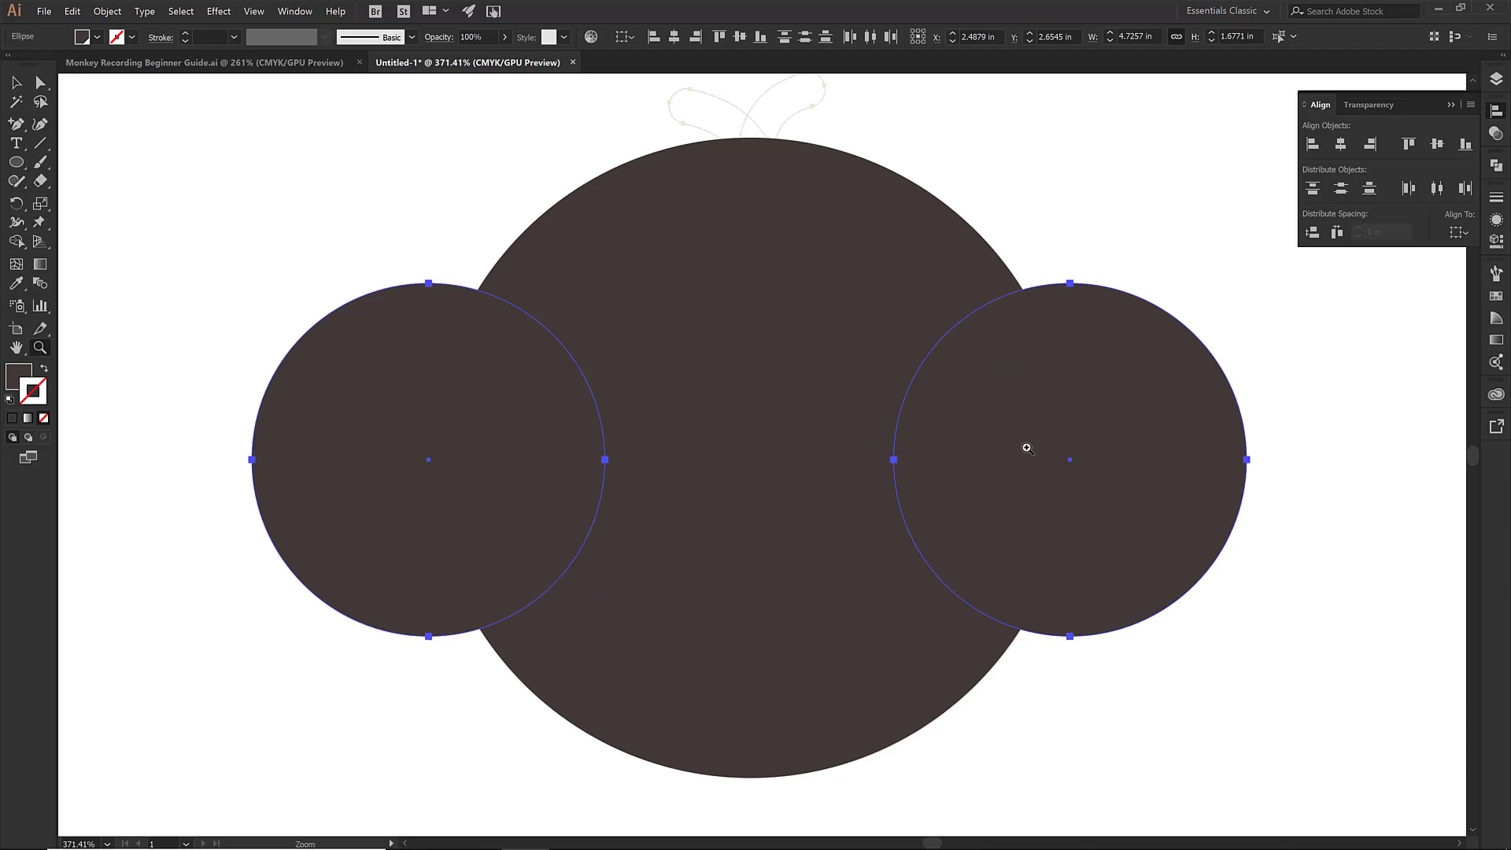
Group the ear circles, then horizontally centre that group and the head circle on the artboard.
right_click(502, 381)
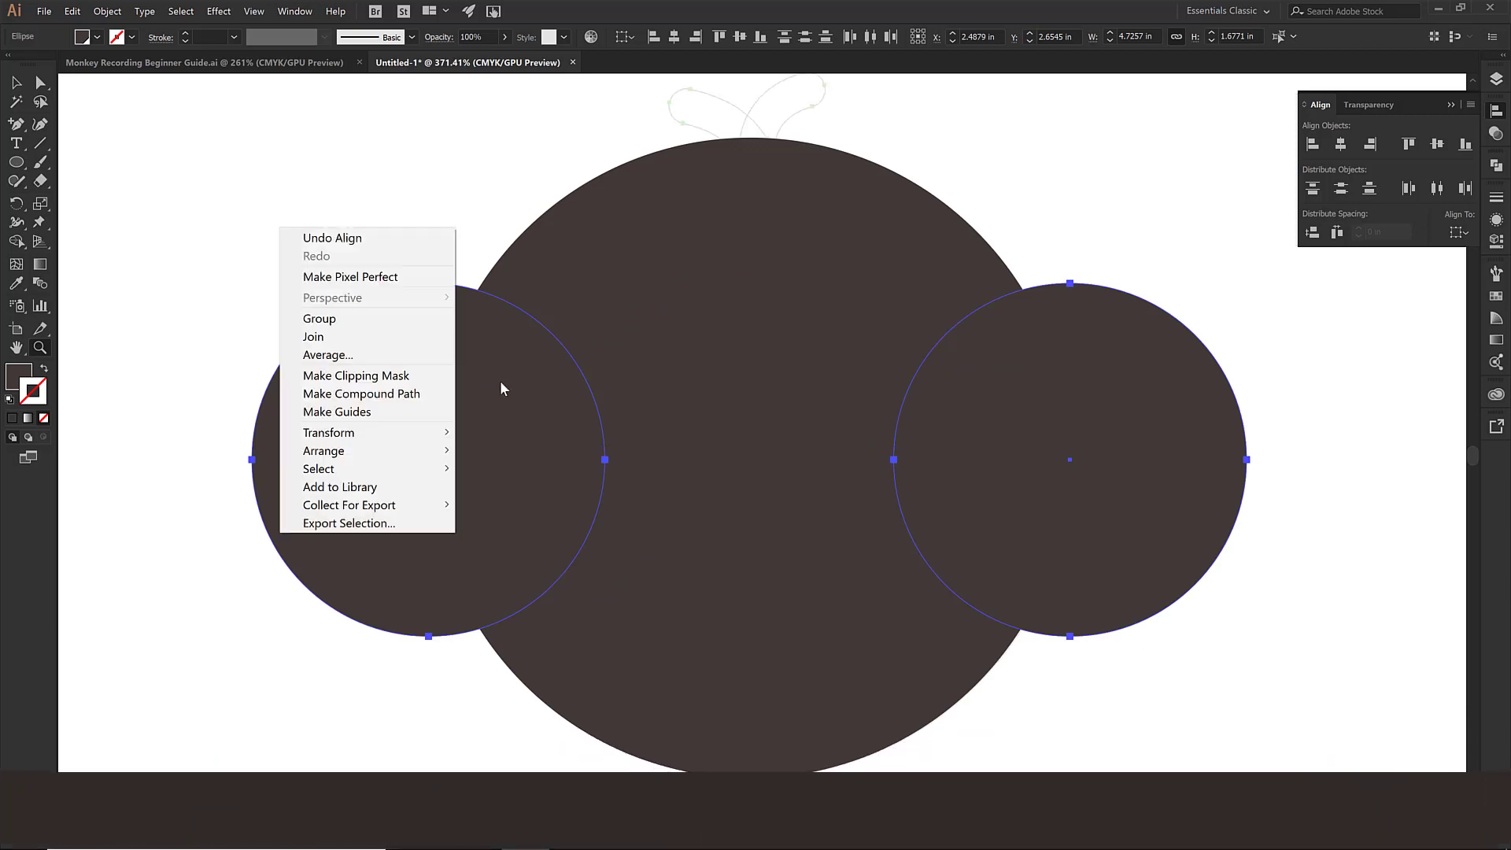
left_click(335, 319)
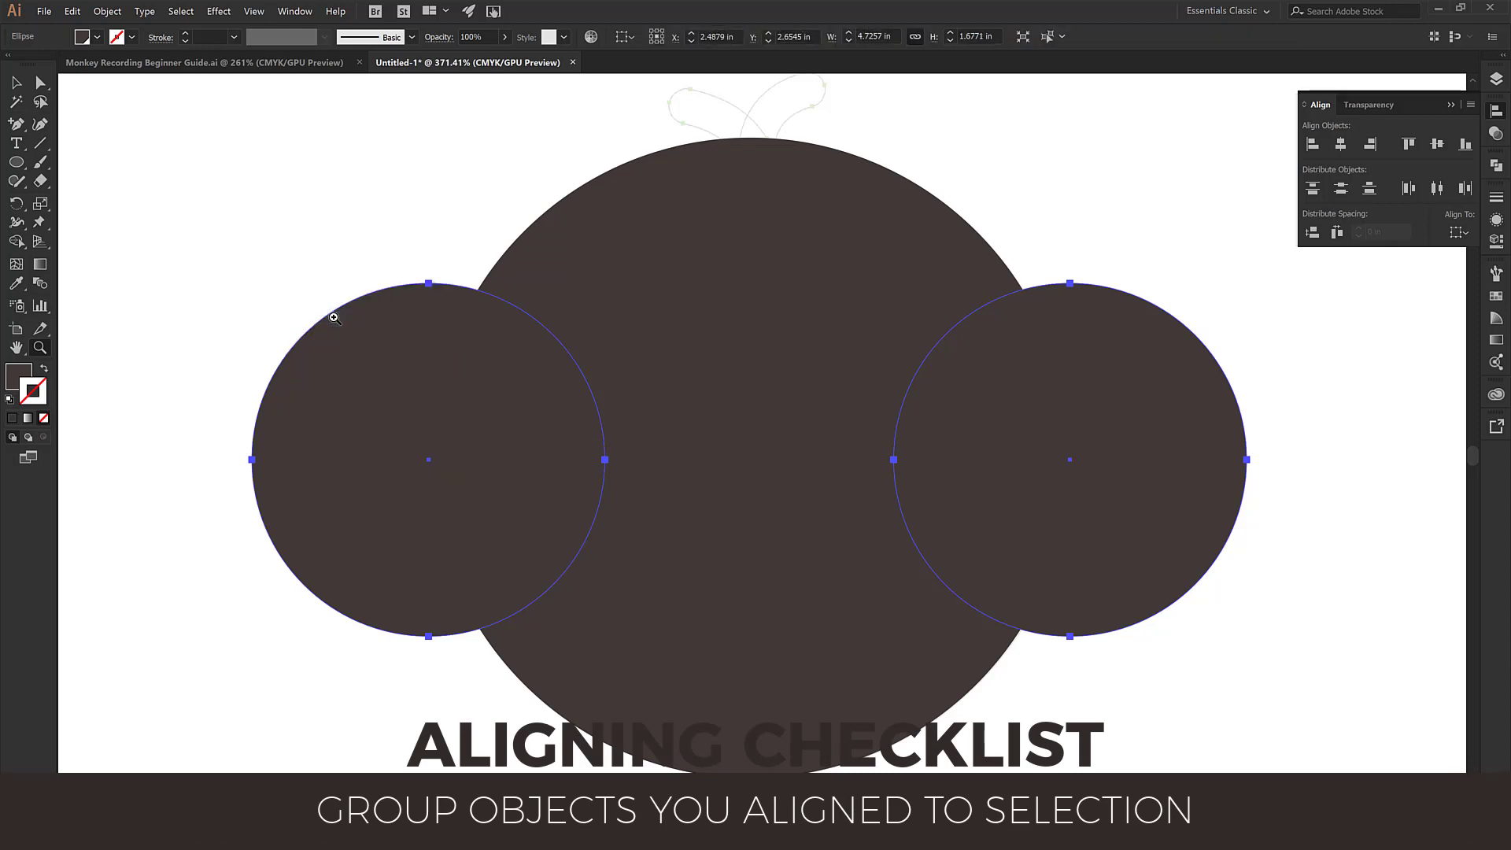
key("v")
left_click(252, 253)
left_click(383, 321)
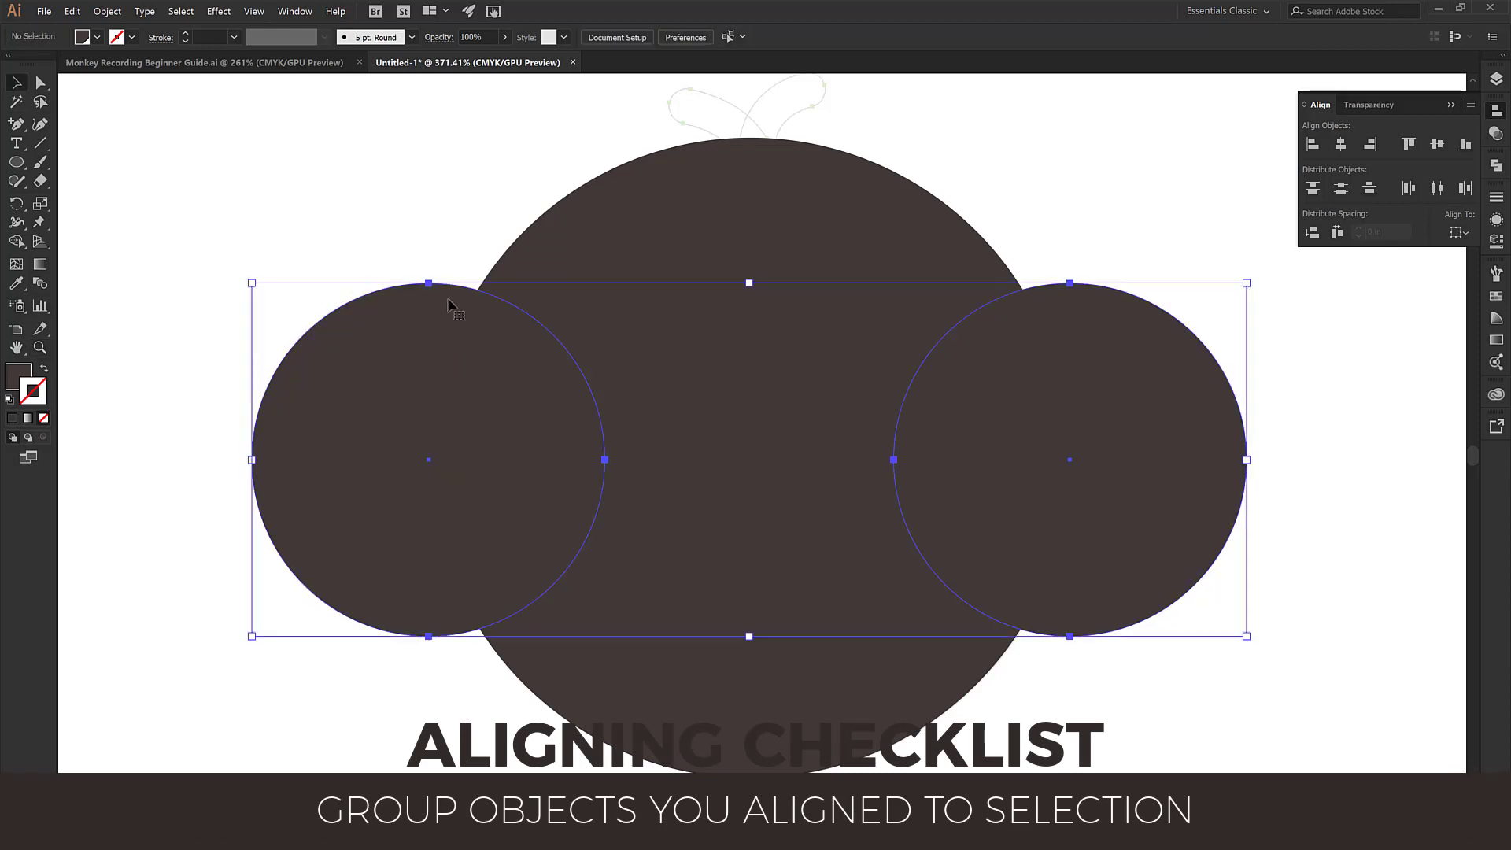
left_click(710, 249, "shift")
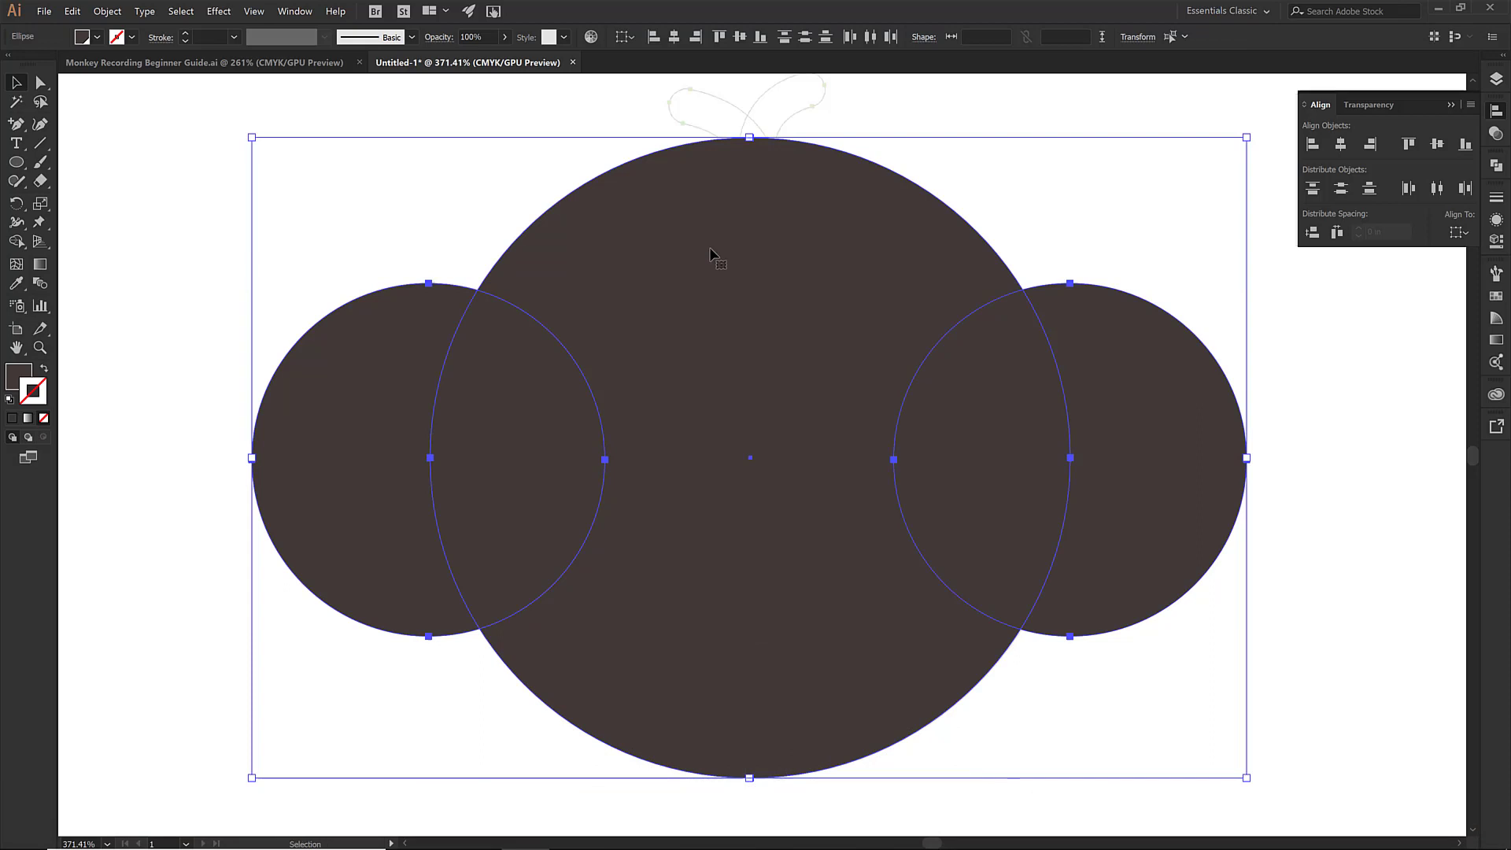
left_click(1458, 233)
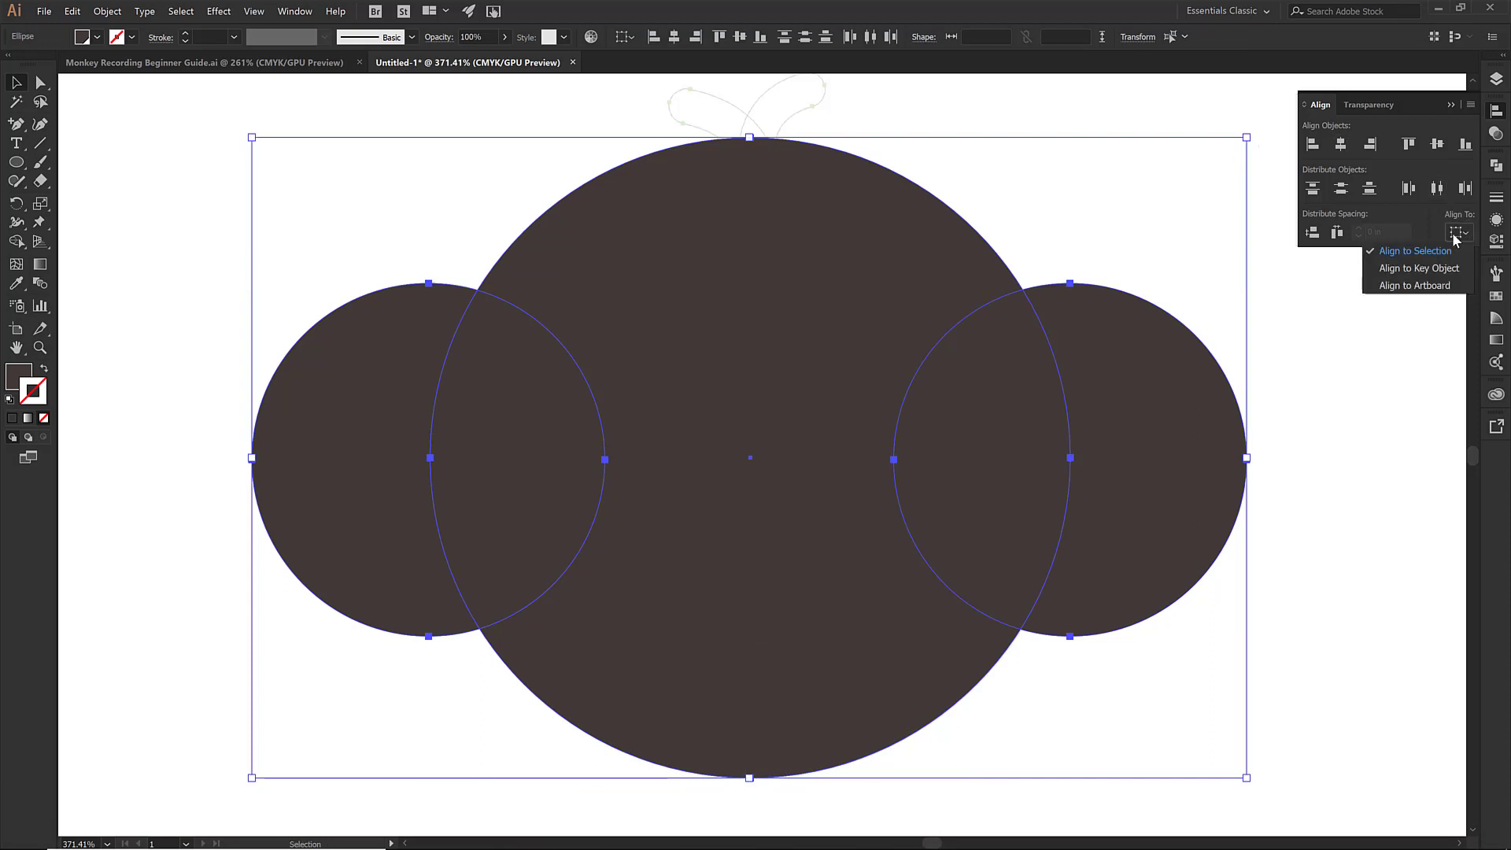
left_click(1414, 284)
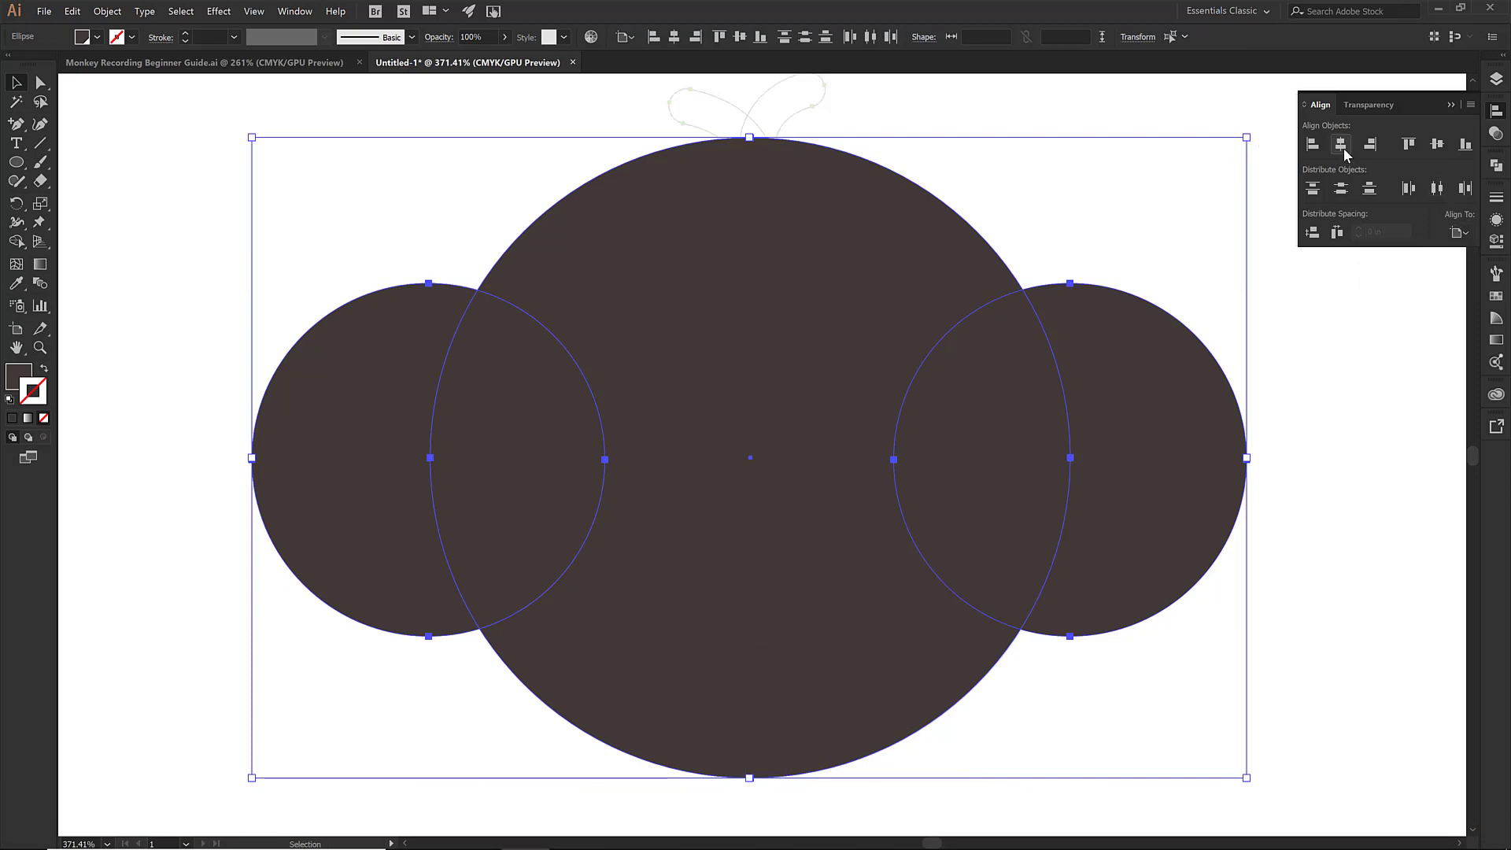
left_click(1341, 145)
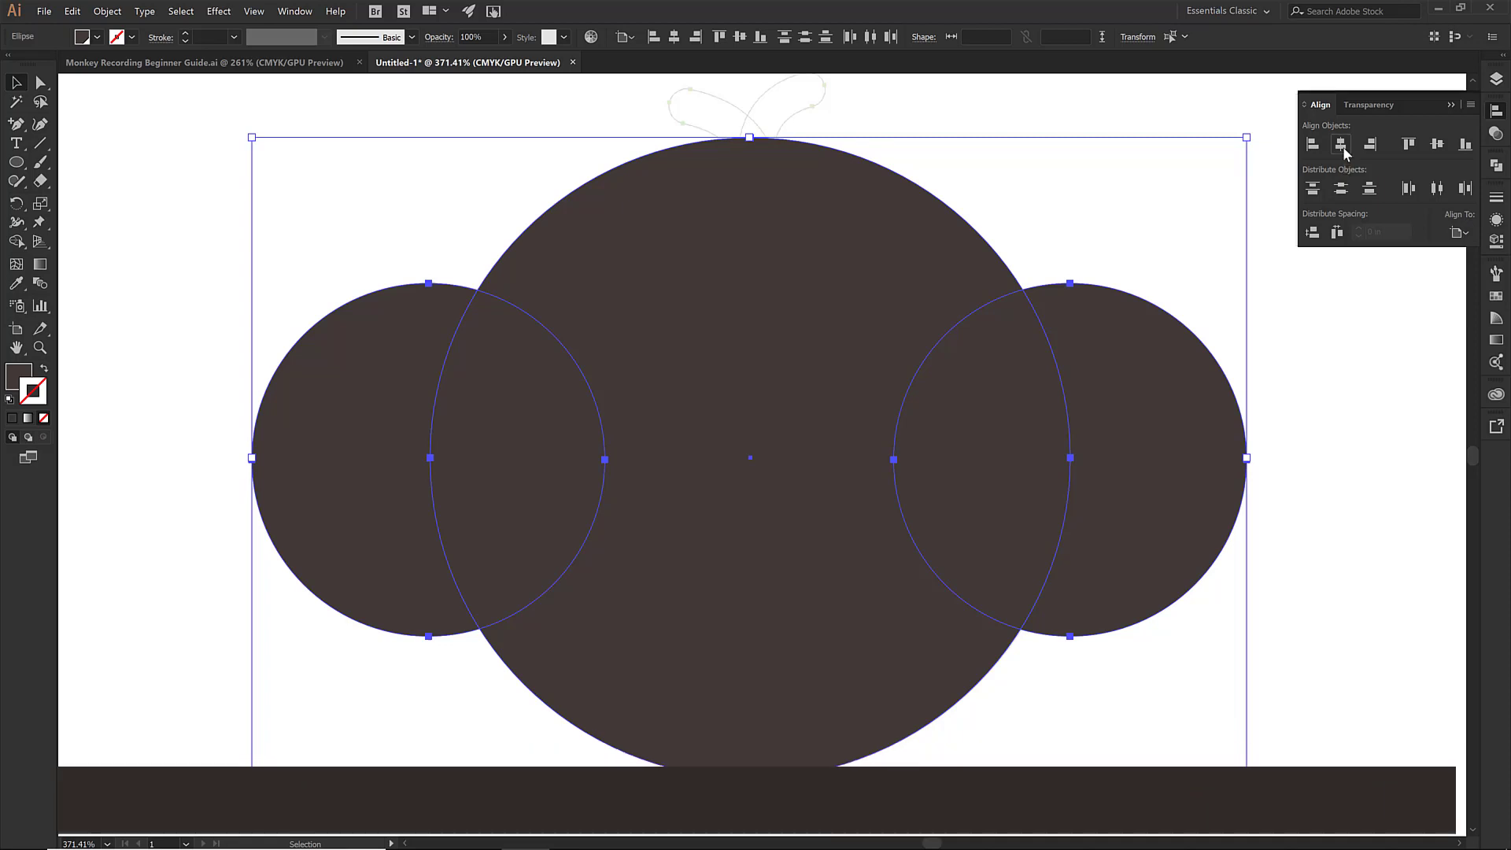
Ungroup the ear circles, horizontally centre all three circles, then undo the stacked result.
left_click(1385, 421)
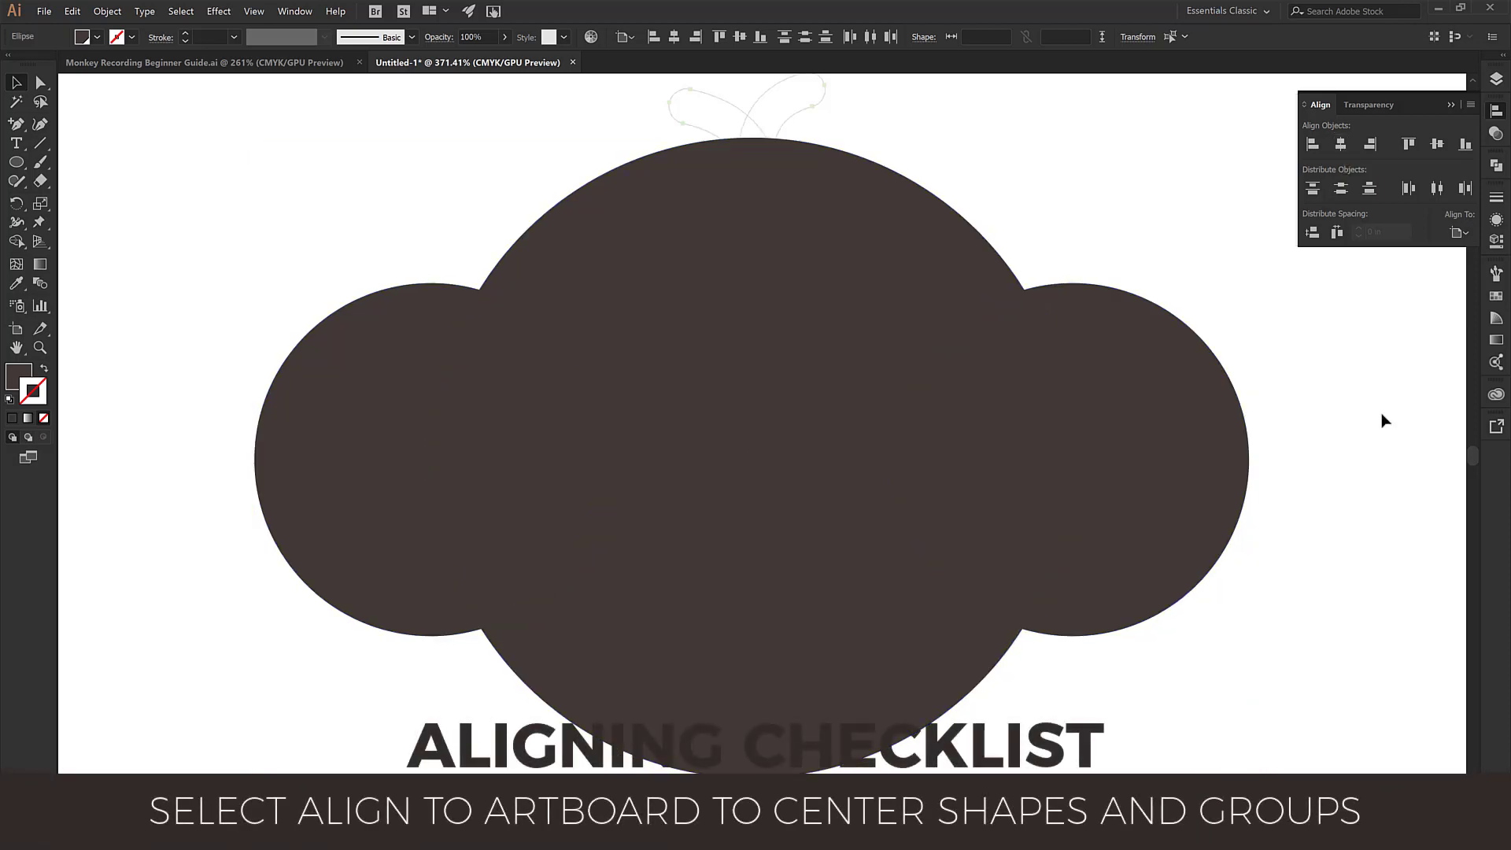
left_click(1225, 438)
right_click(1224, 438)
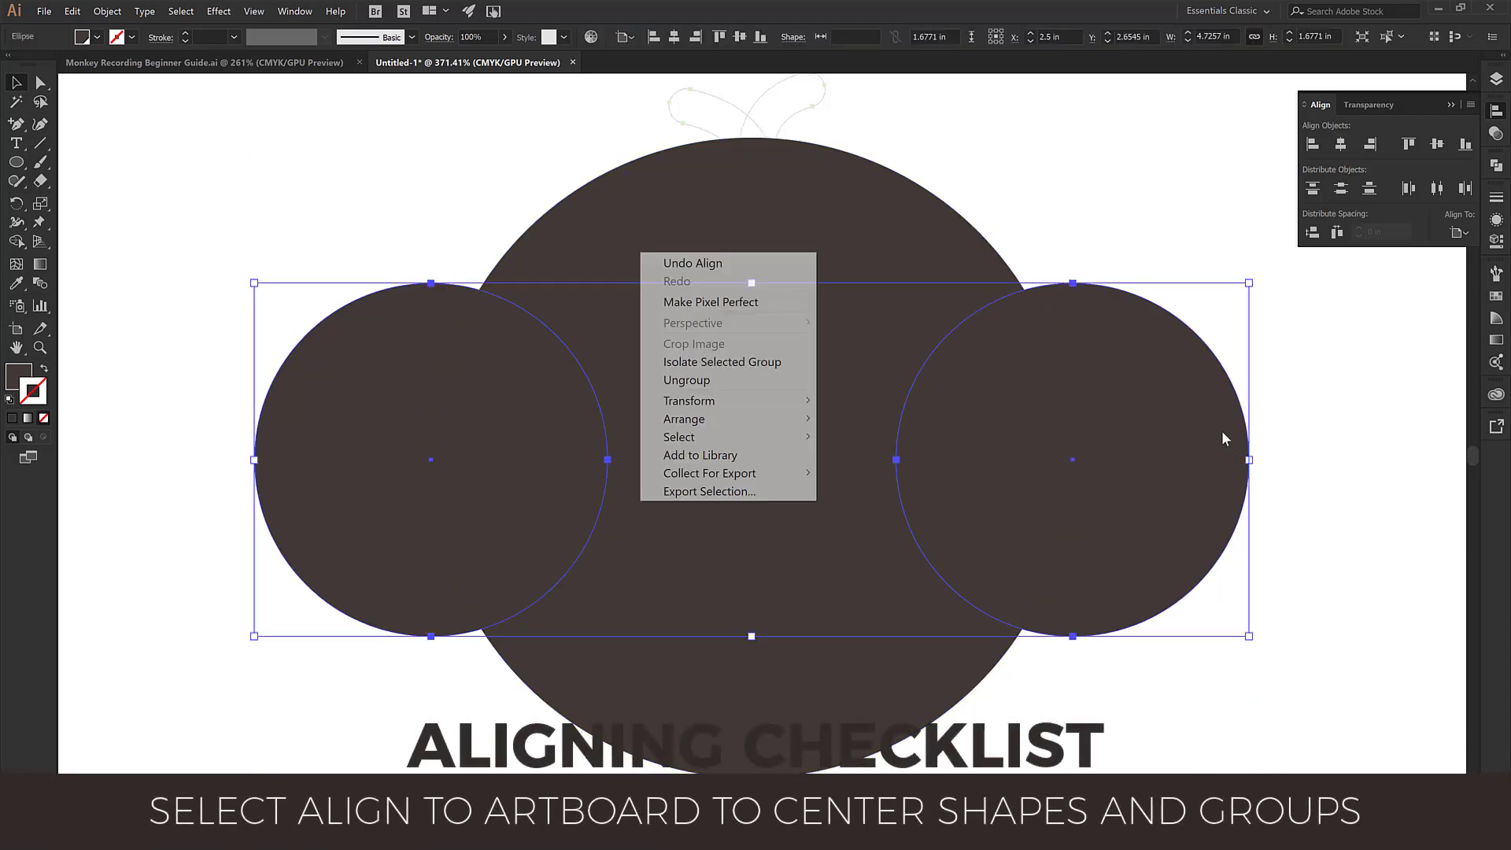
left_click(721, 381)
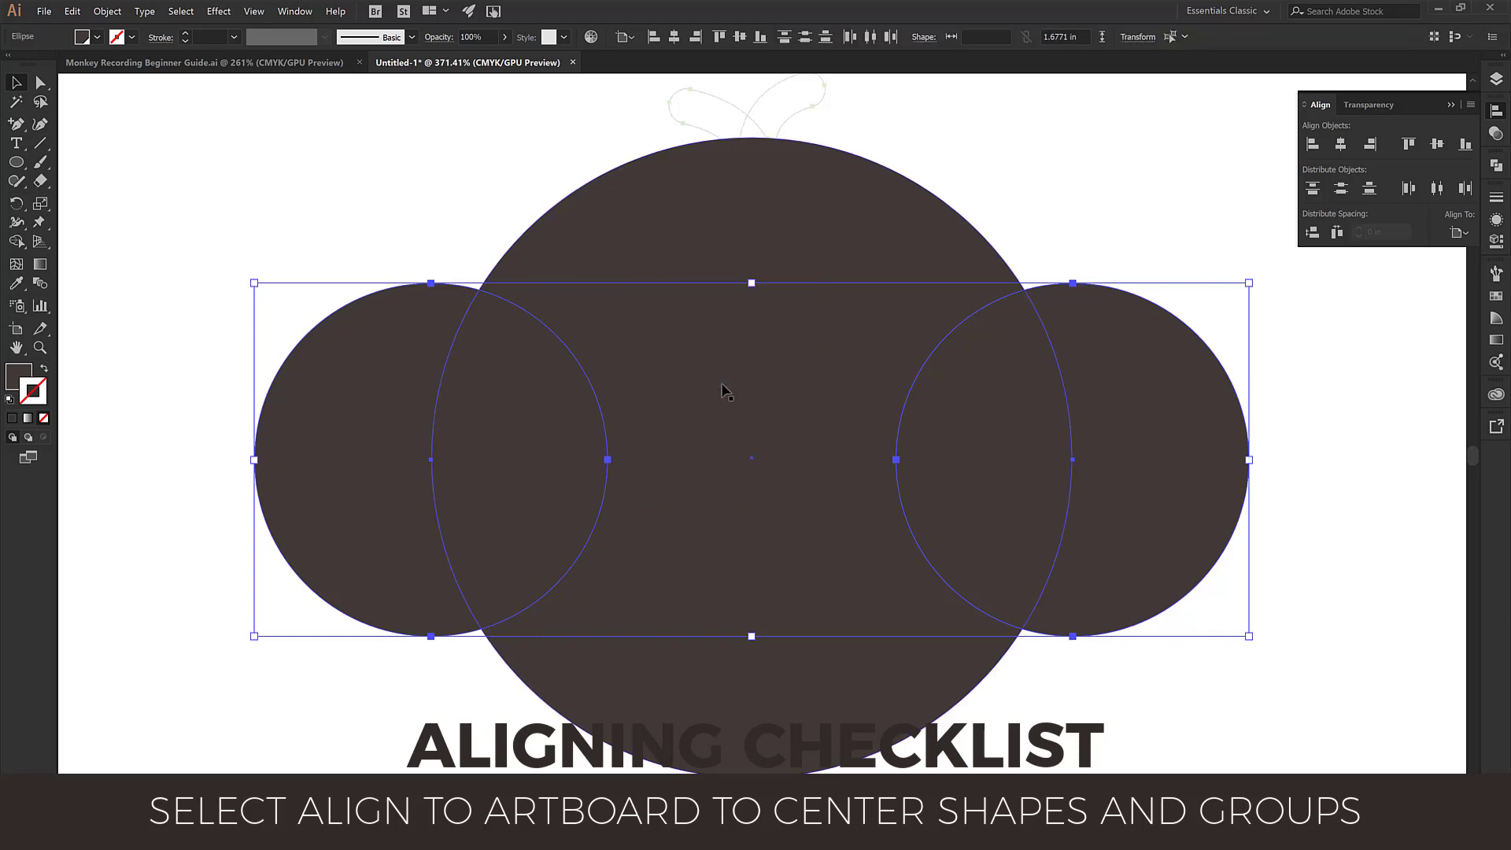
left_click(316, 206)
left_click(349, 363)
left_click(349, 363)
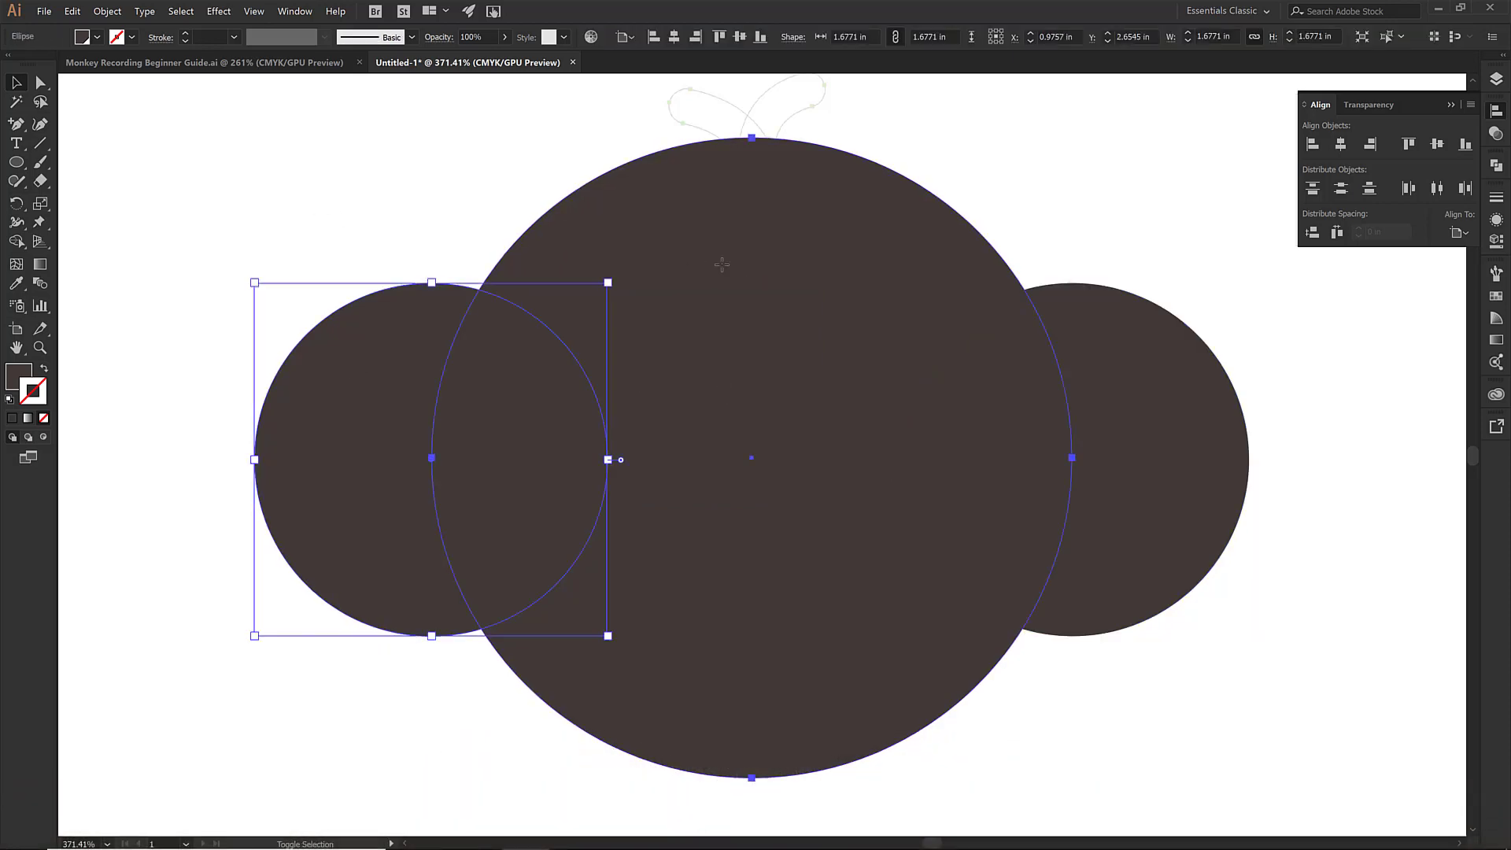
left_click(719, 258, "shift")
left_click(1223, 413, "shift")
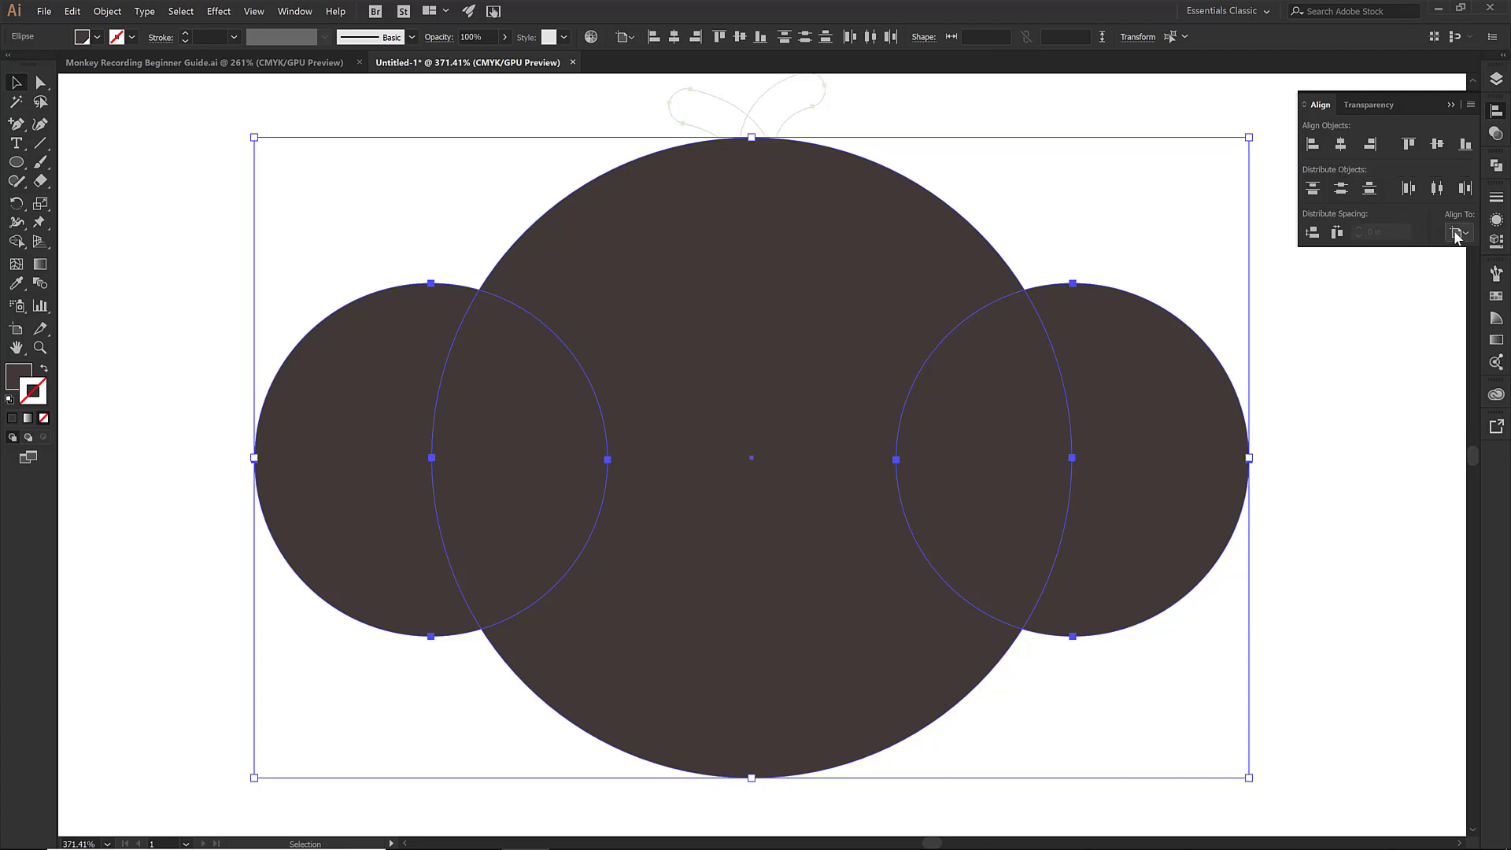
left_click(1340, 146)
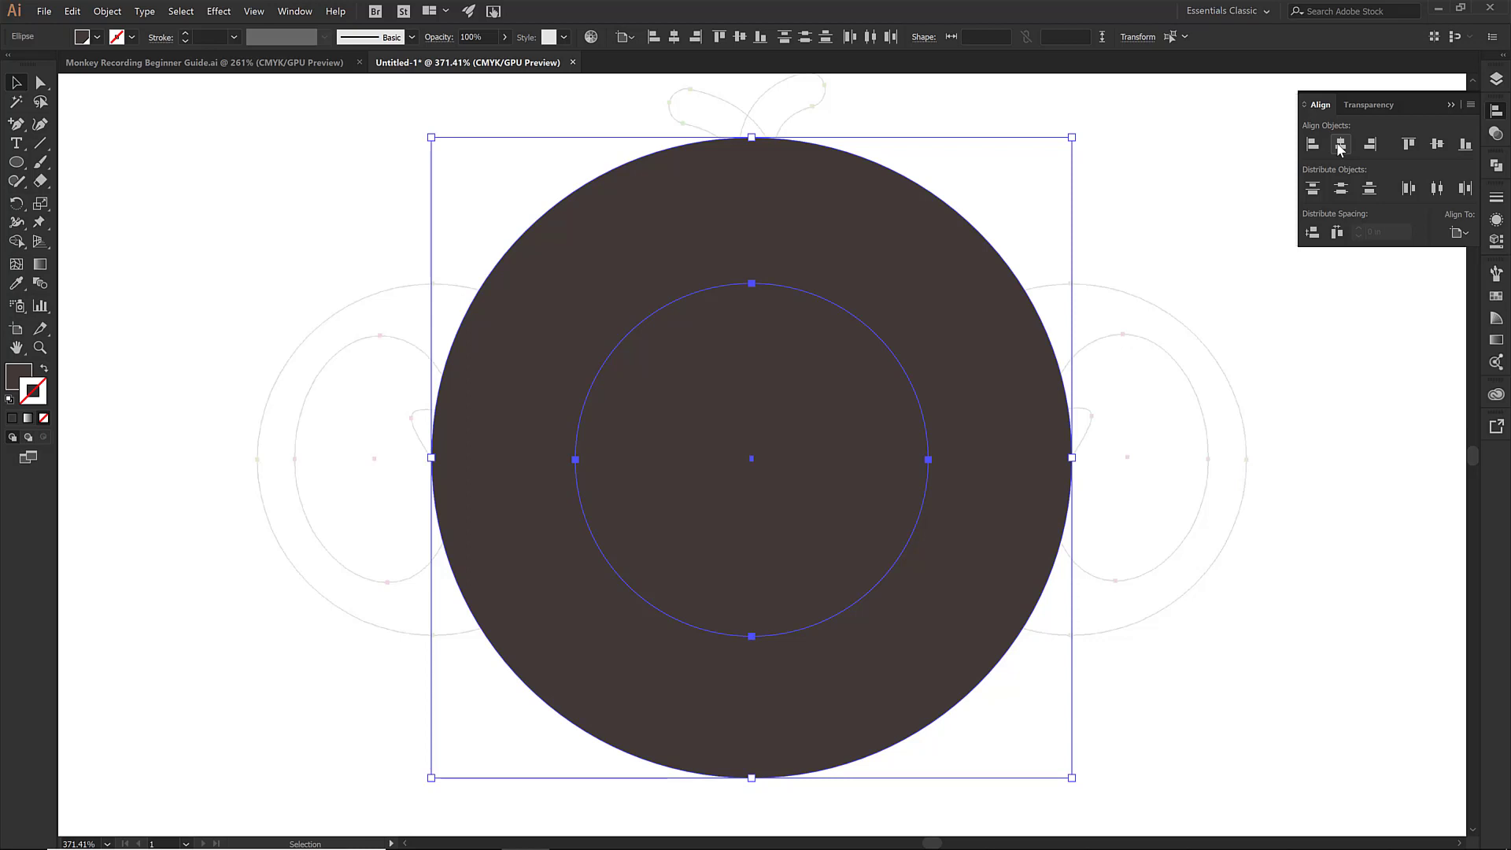
key("ctrl+z")
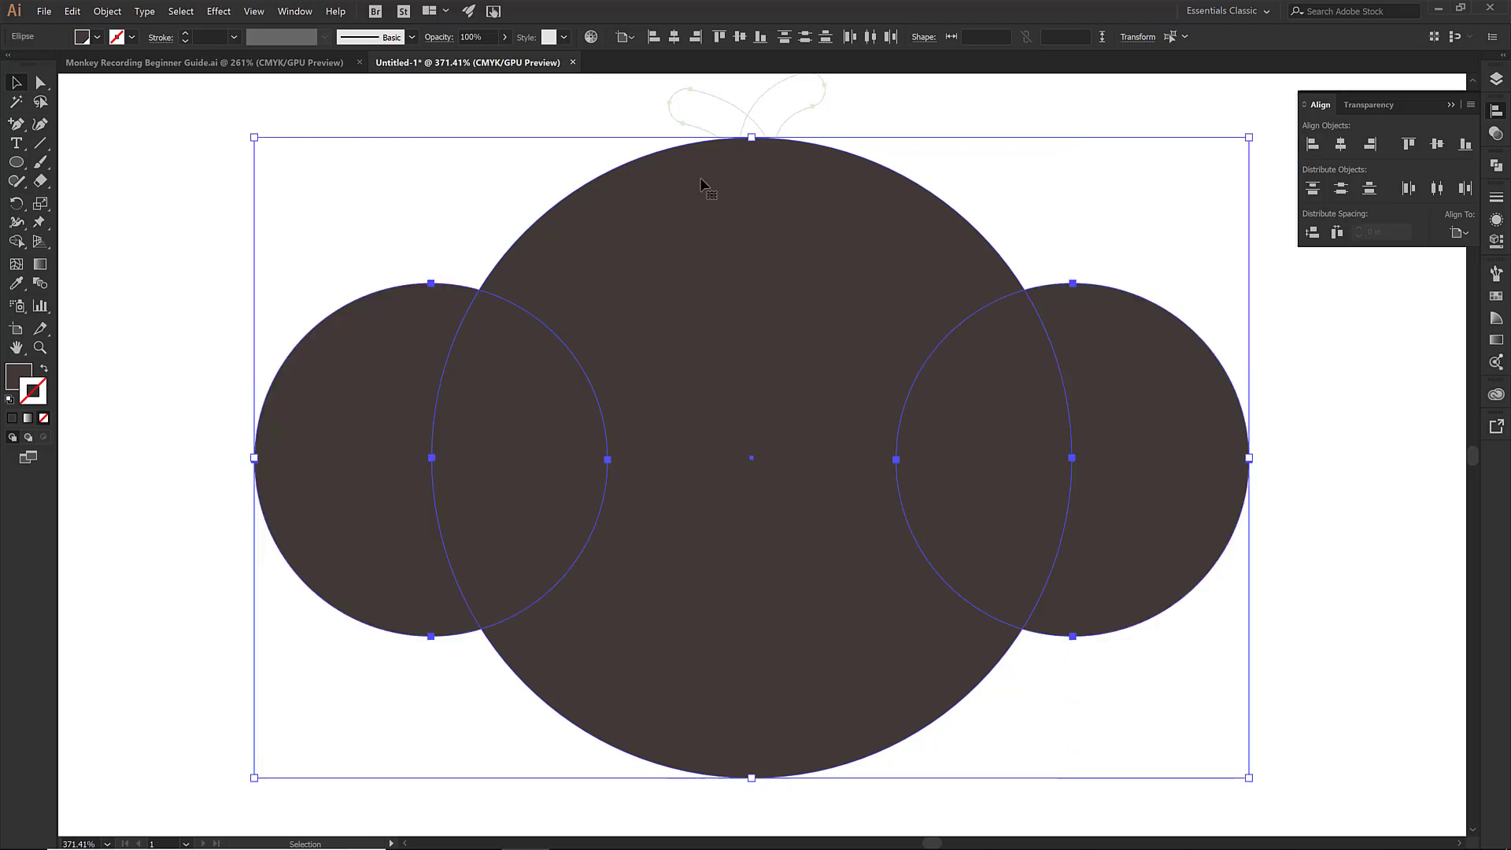
Group the two side ear circles together and add the head circle to the selection.
left_click(455, 196)
left_click(397, 318)
left_click(1170, 361, "shift")
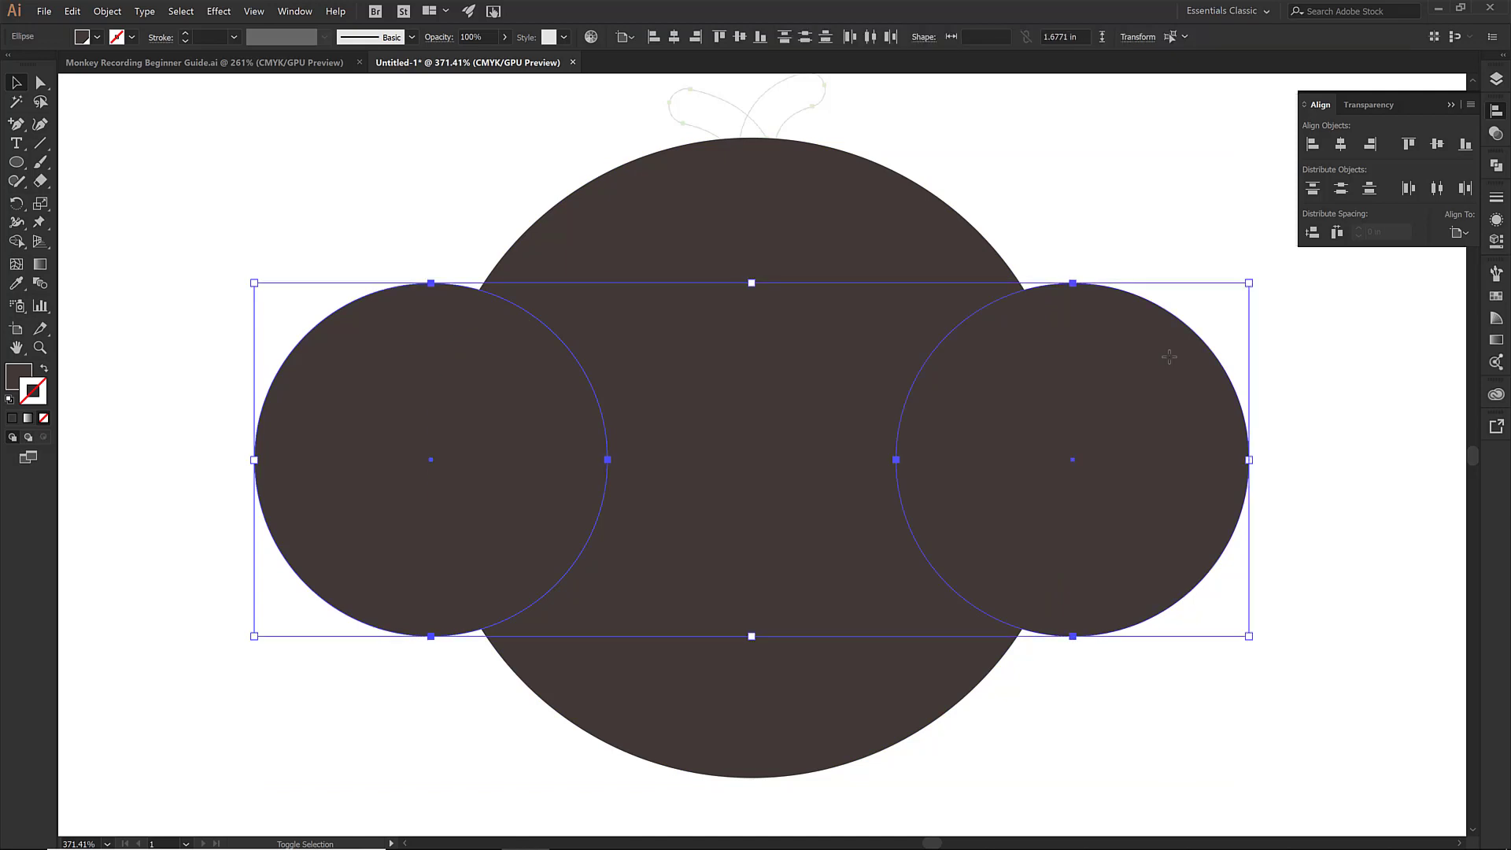
right_click(1170, 361)
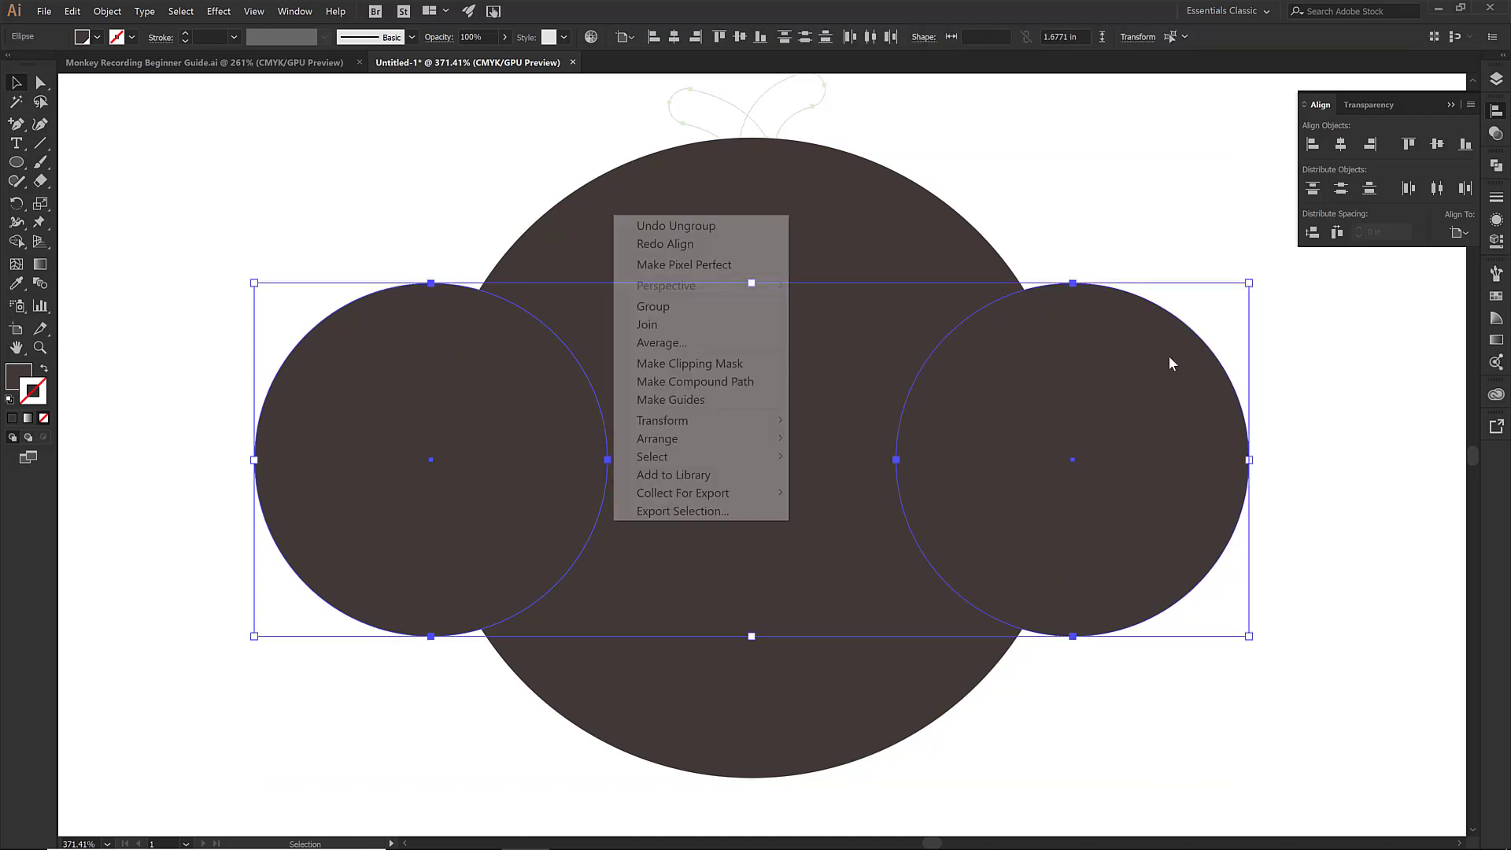
left_click(692, 313)
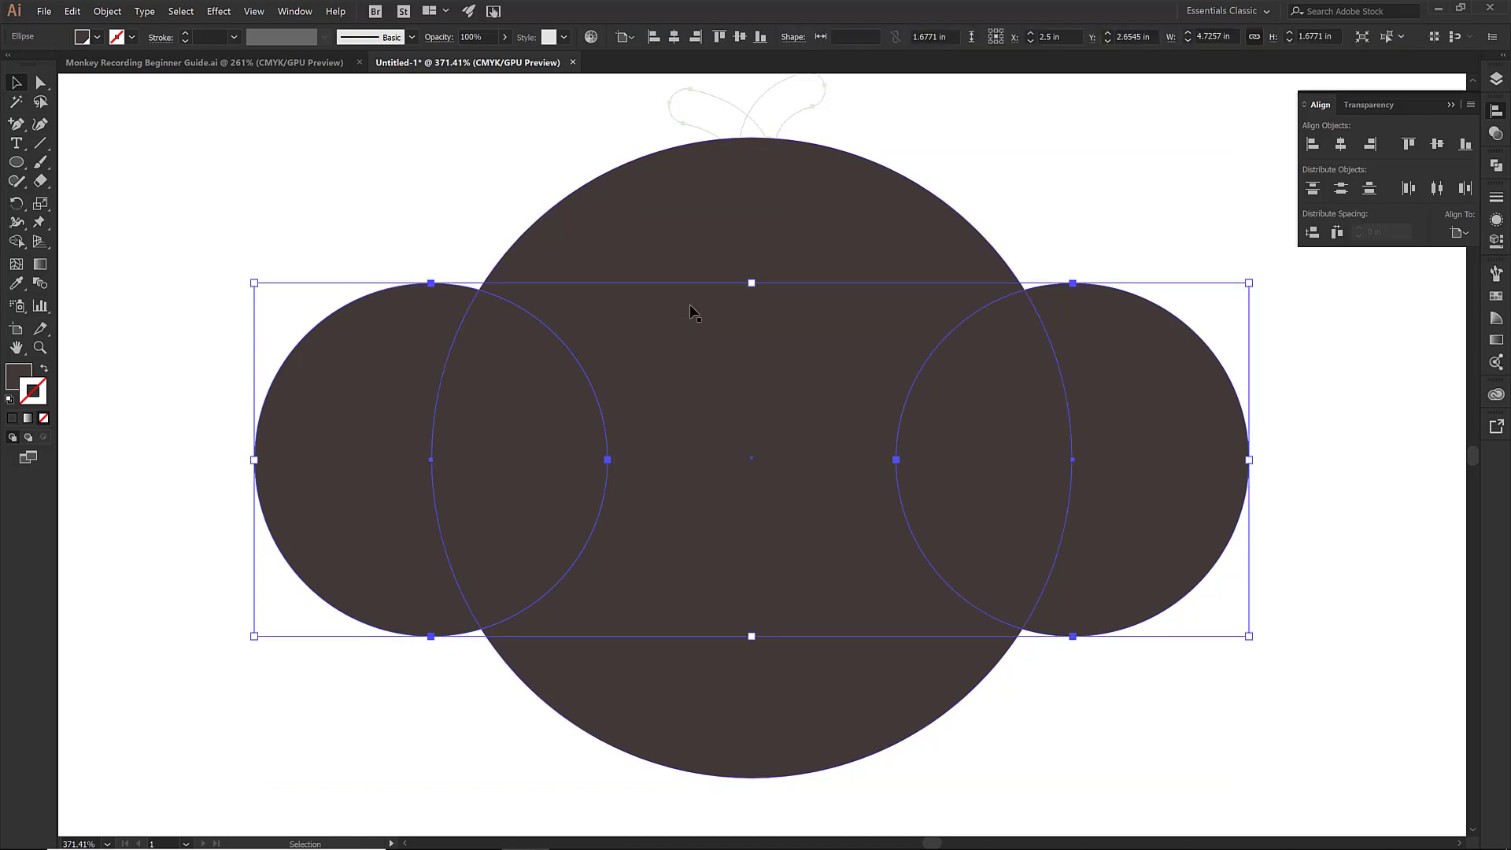
left_click(732, 257, "shift")
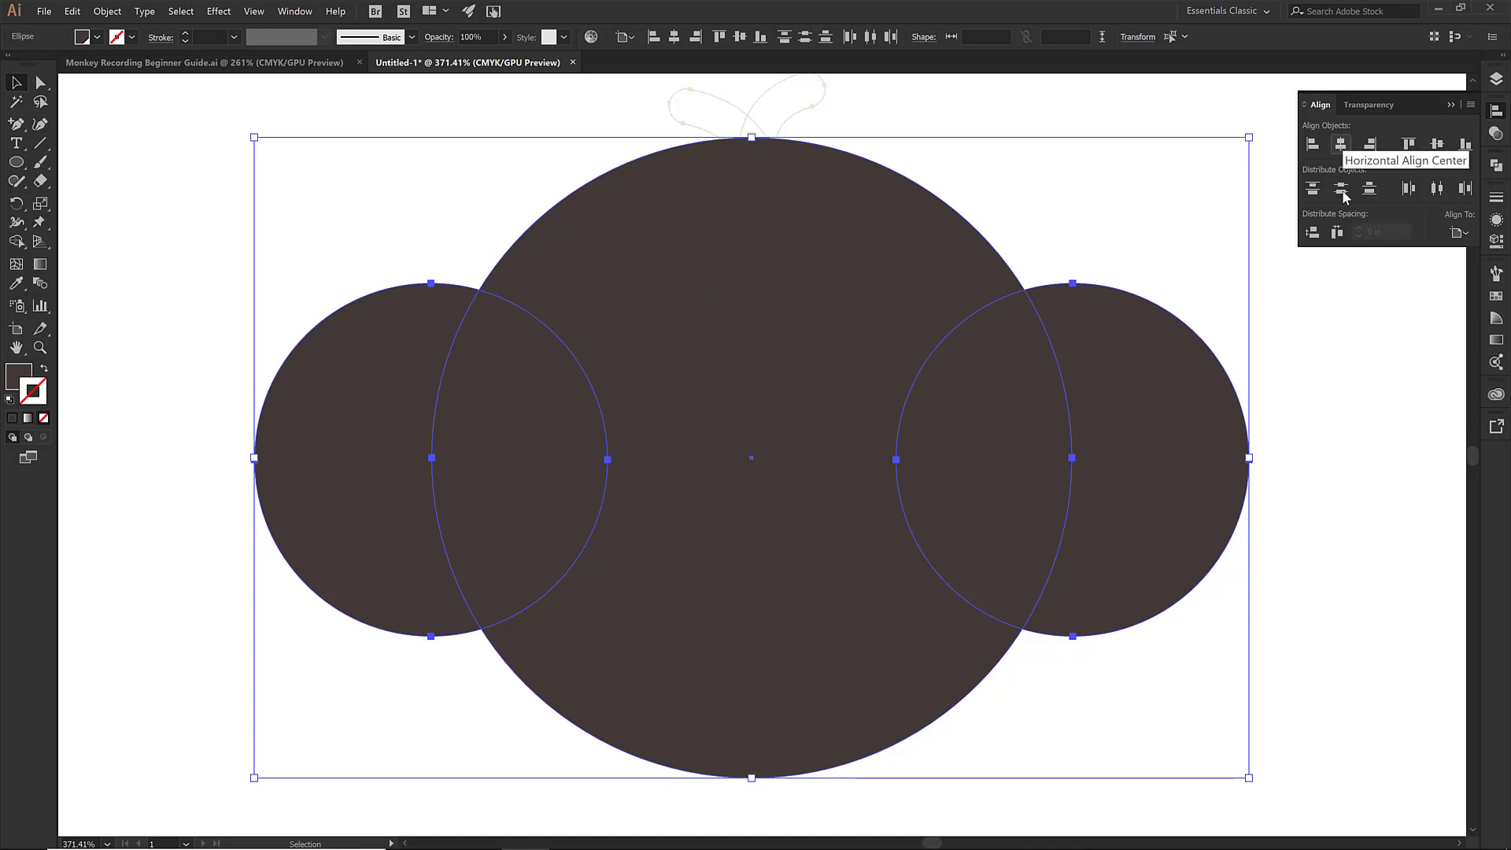
Lock Back of Head, show Face Shapes, and select the two upper face circles.
left_click(1496, 78)
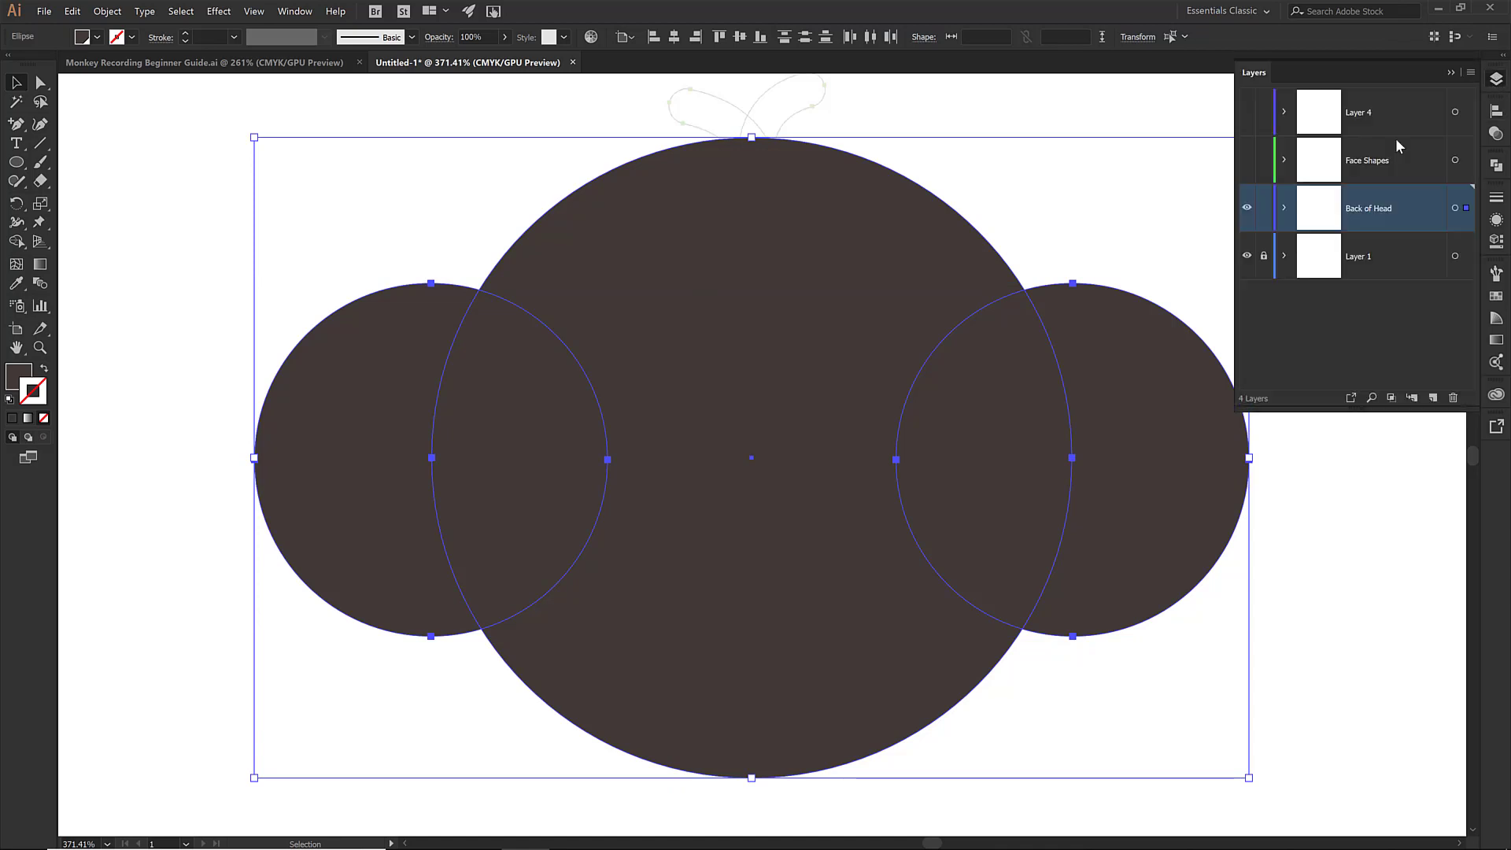
left_click(1263, 209)
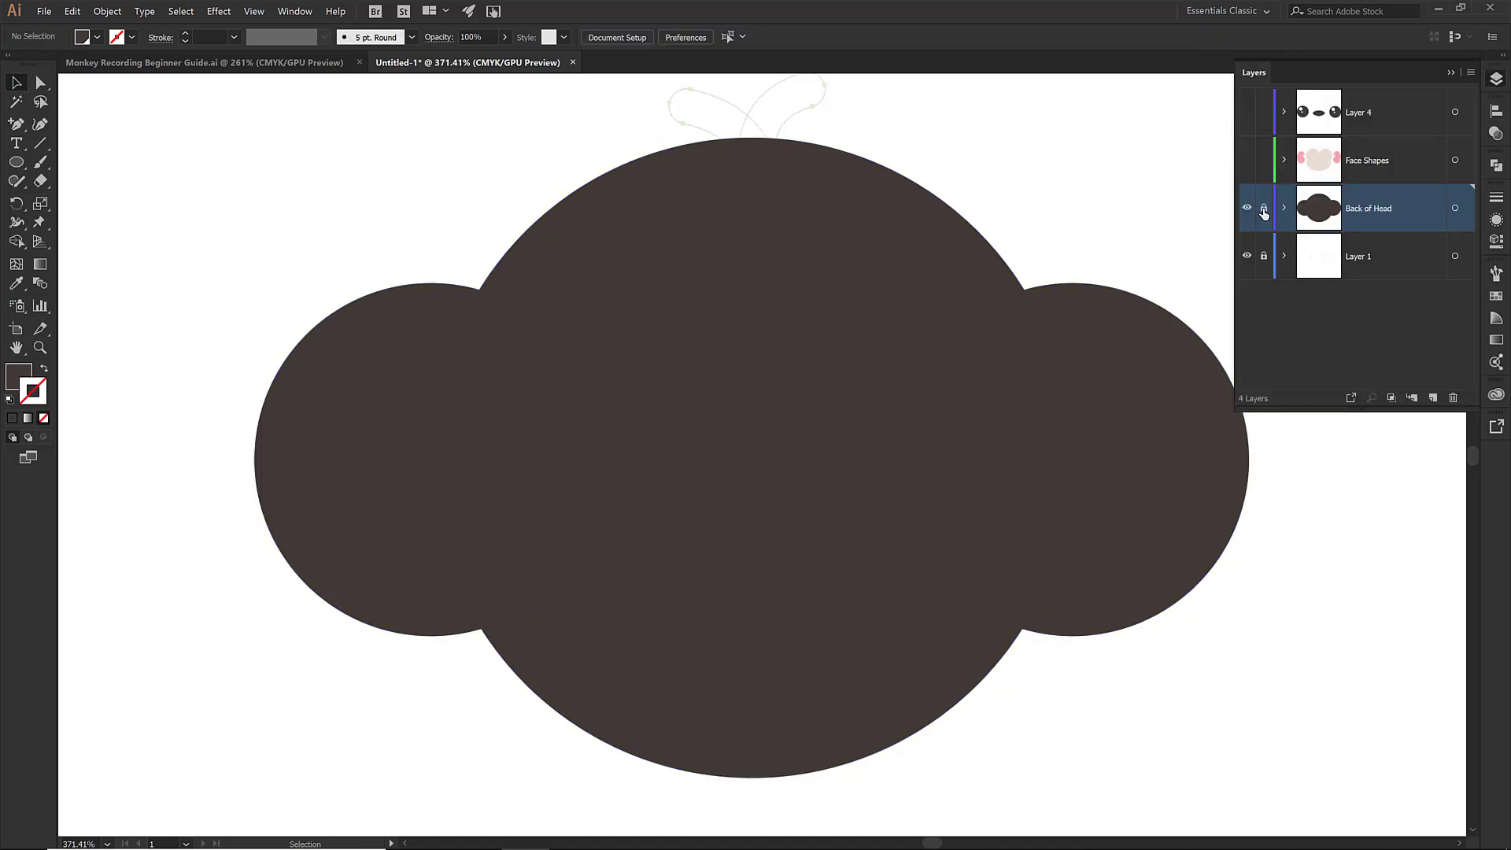
left_click(1247, 162)
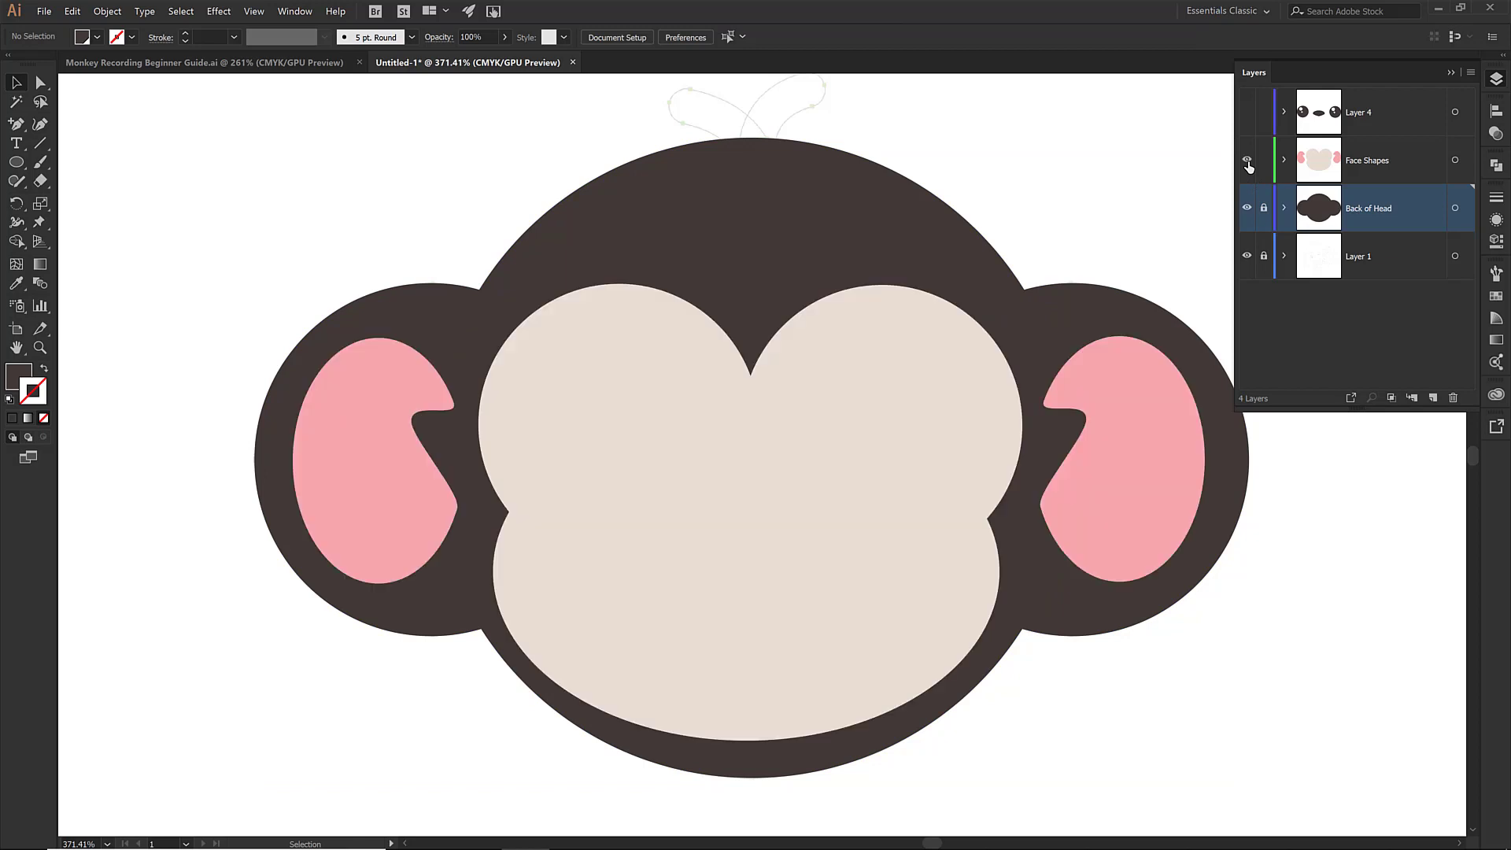
left_click(928, 381)
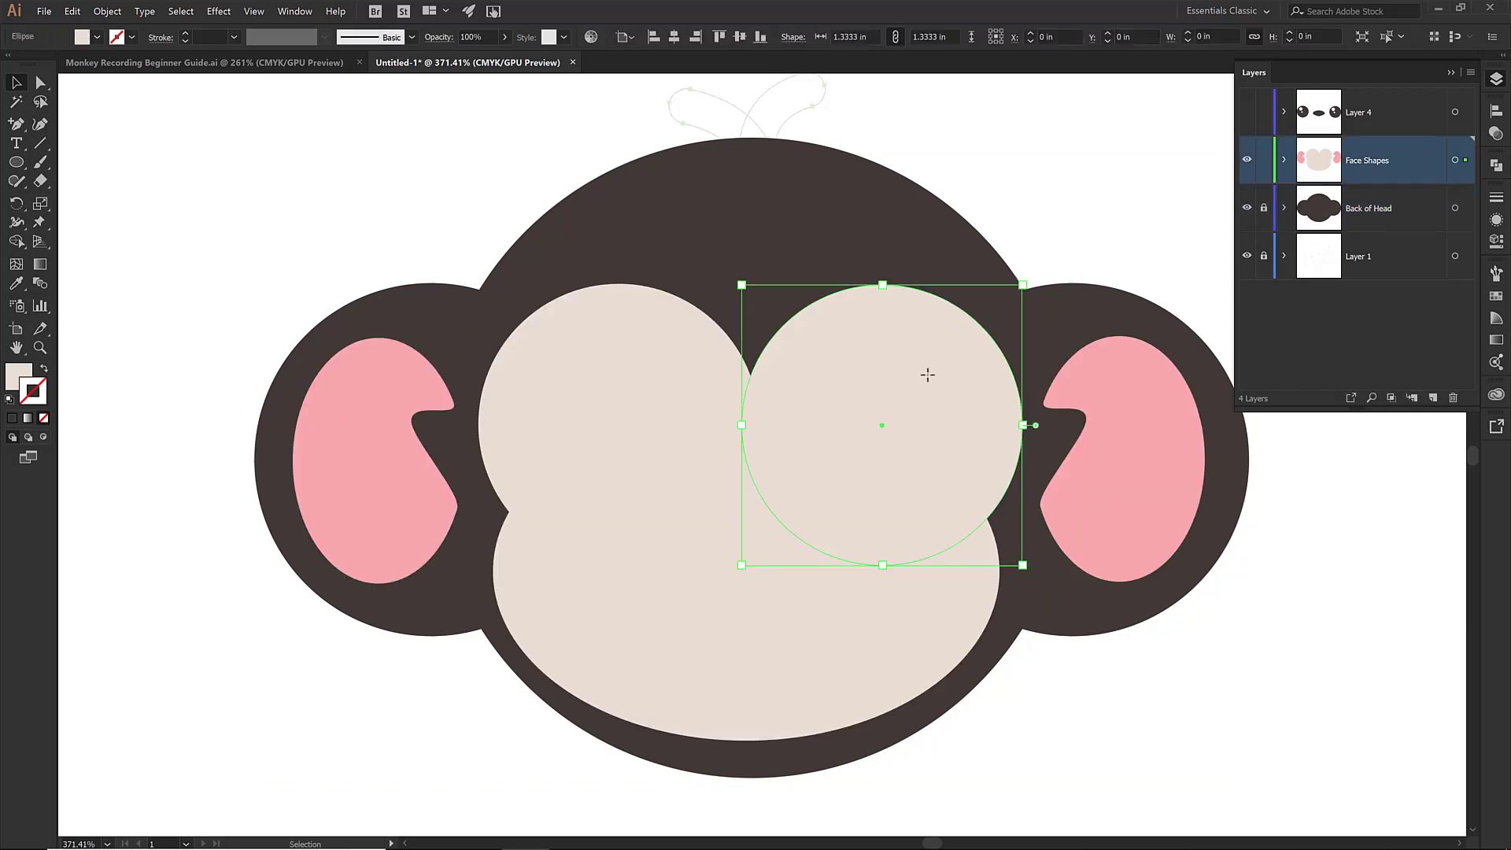
left_click(644, 380, "shift")
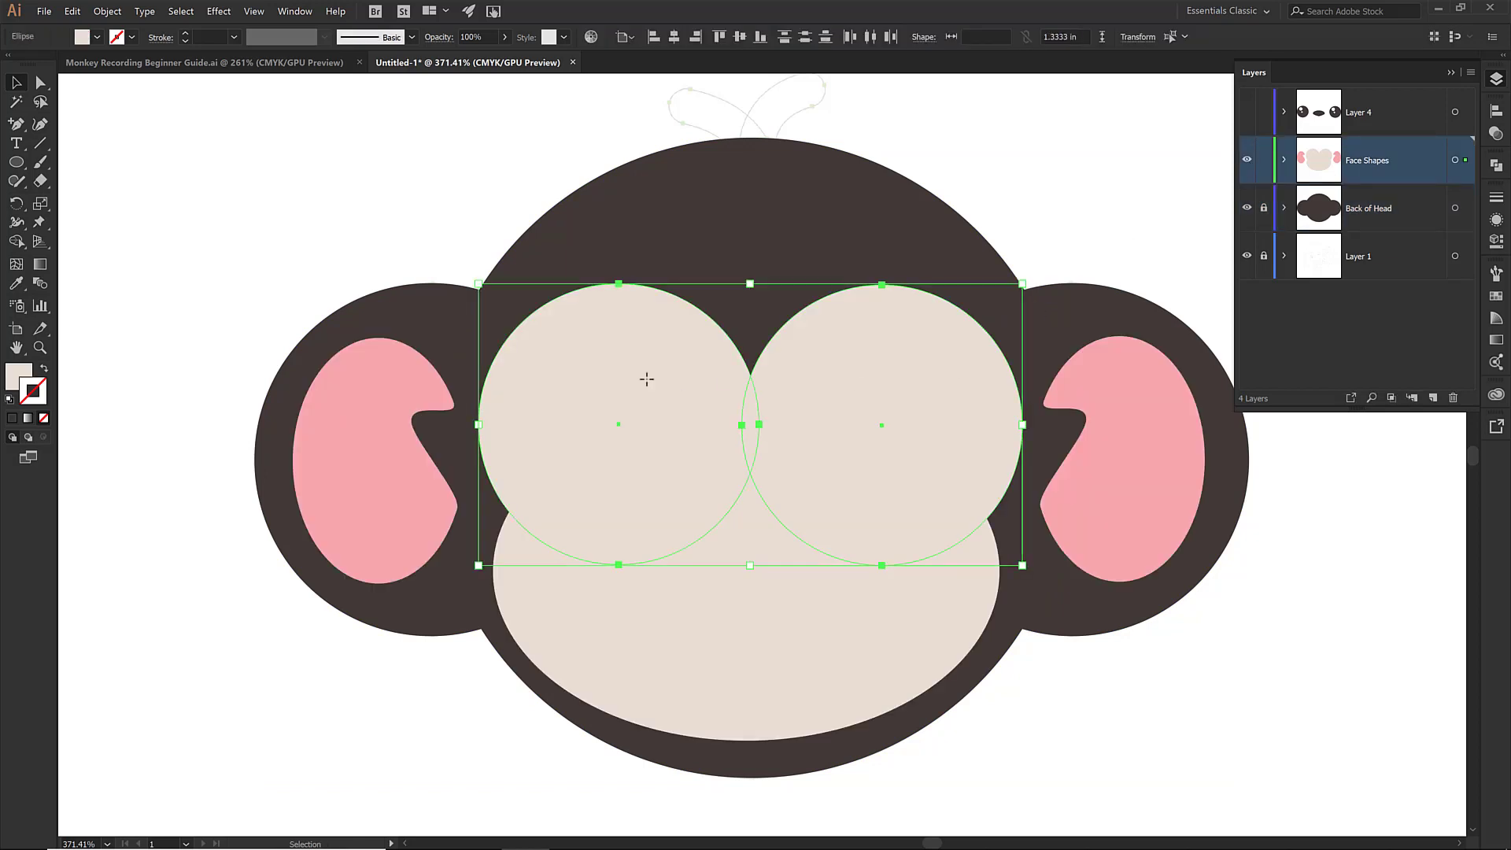
Vertically centre the two pale upper face circles relative to each other and group them.
left_click(1451, 73)
left_click(1496, 112)
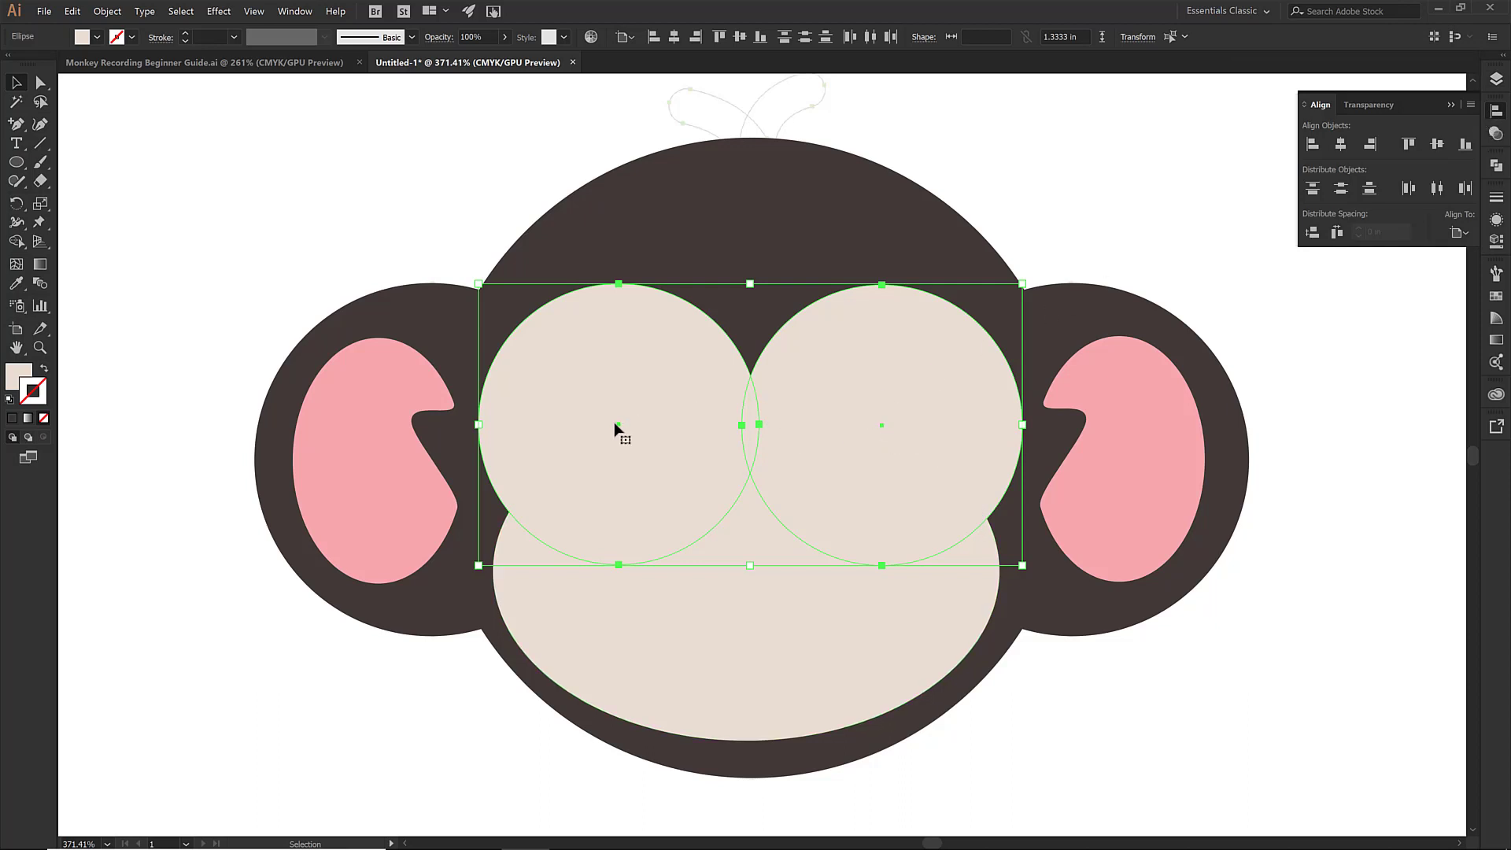
left_click(1456, 237)
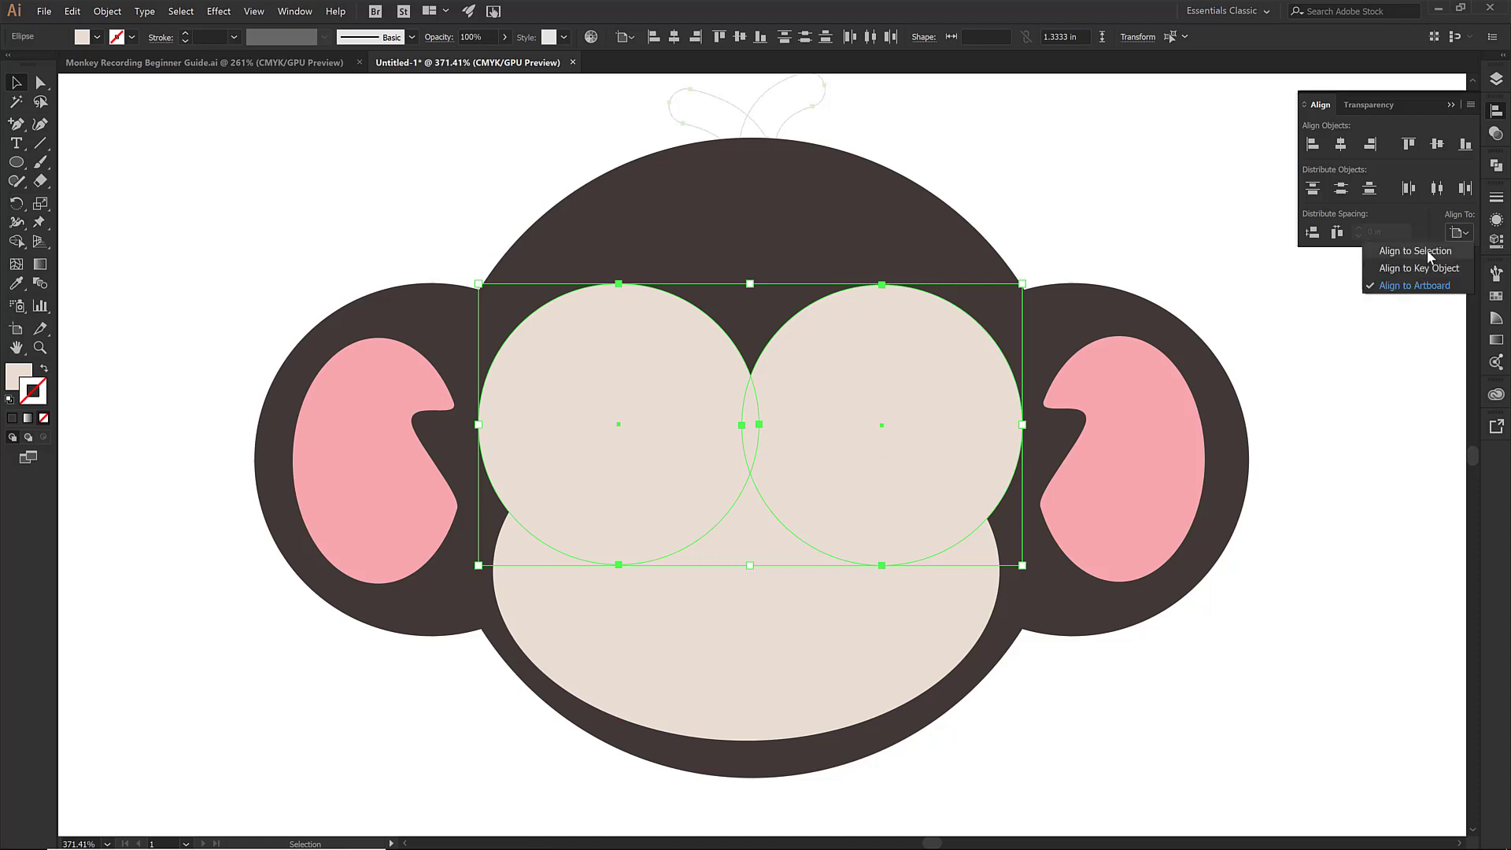
left_click(1428, 250)
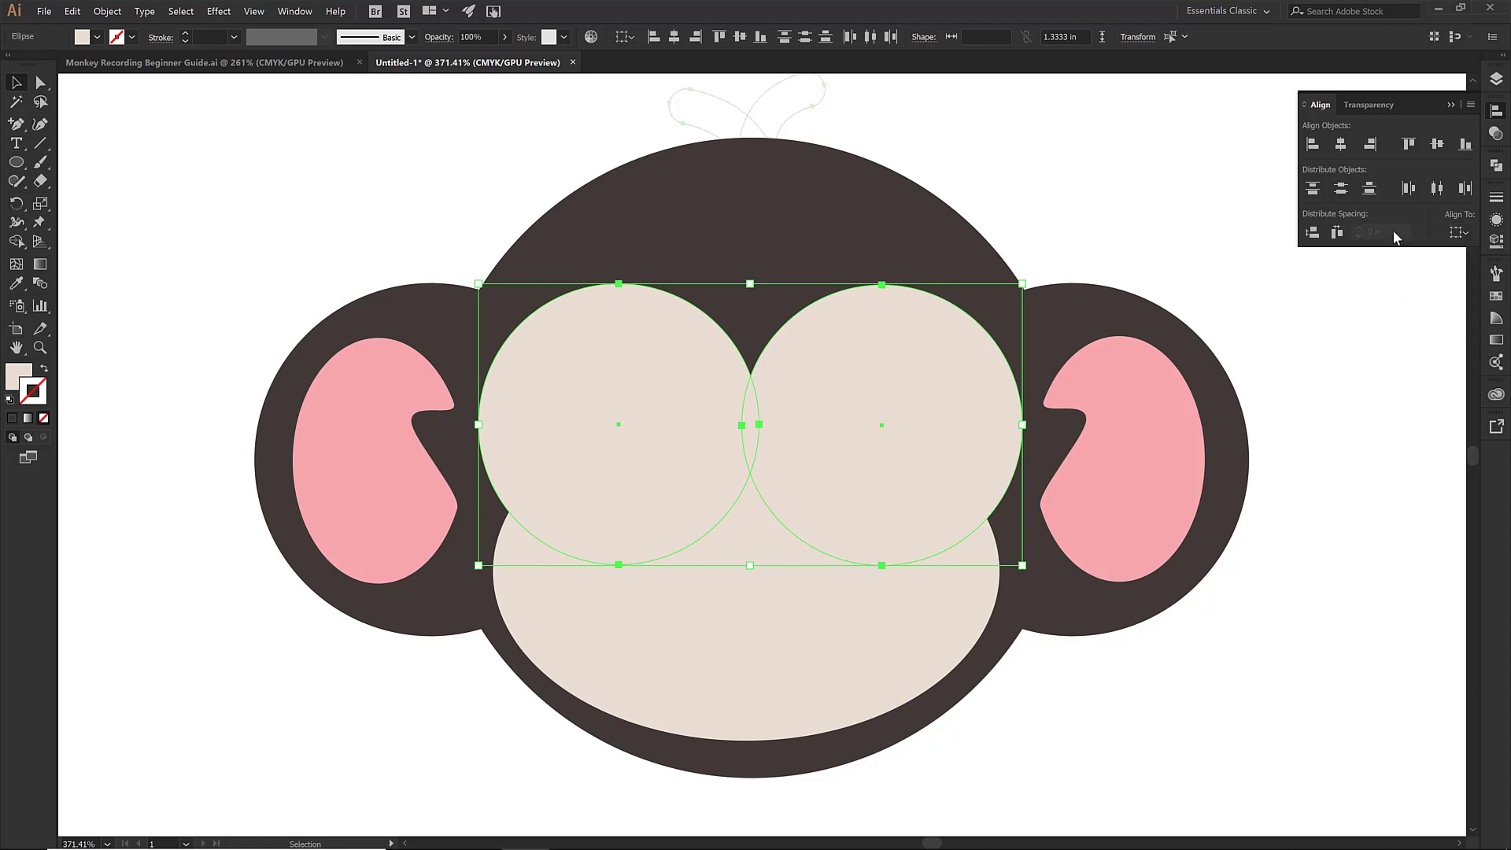
left_click(1437, 145)
right_click(878, 397)
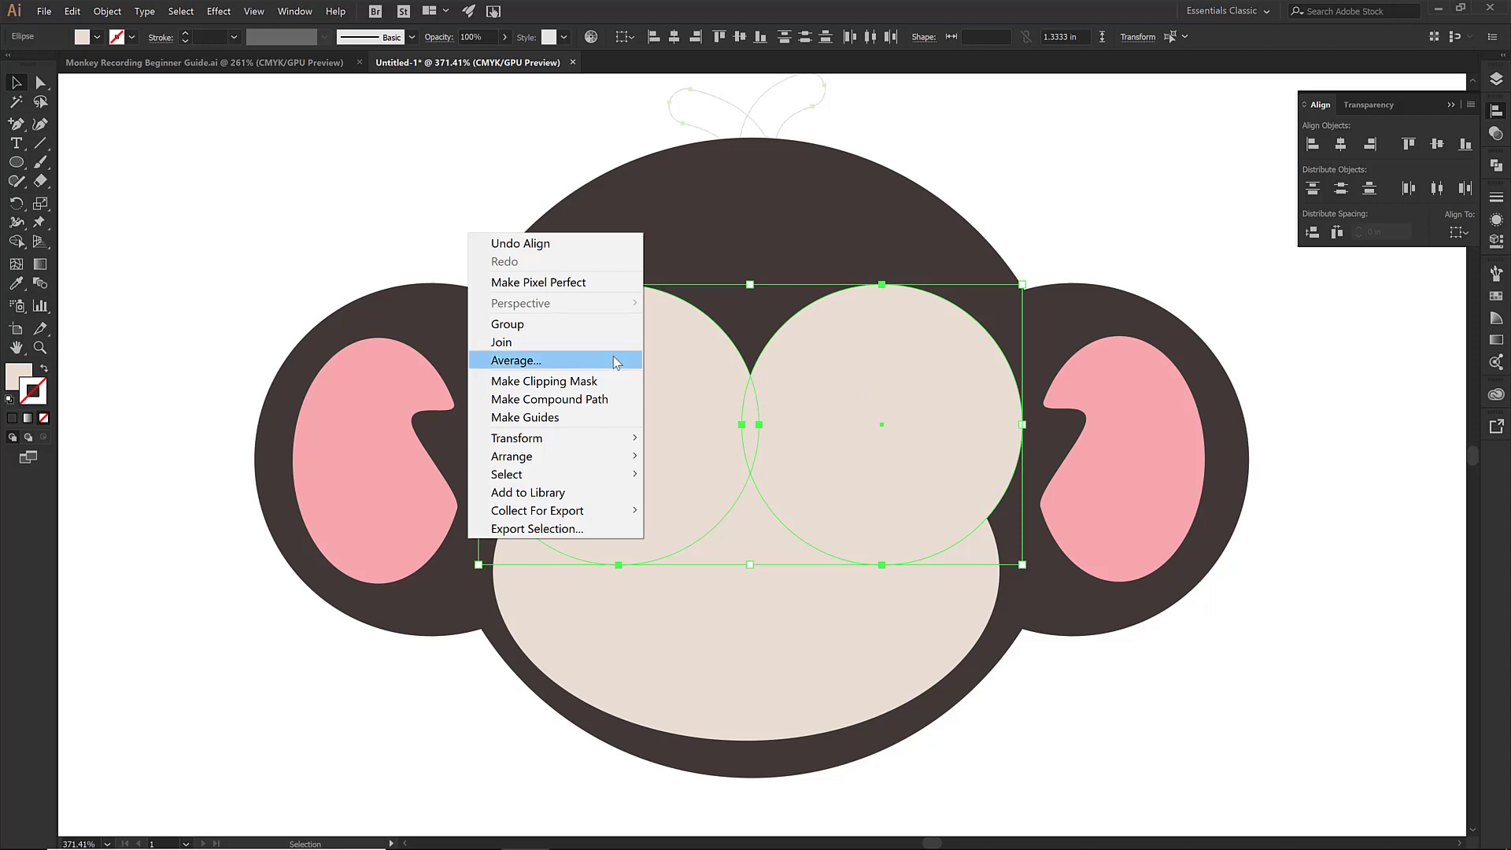
left_click(554, 325)
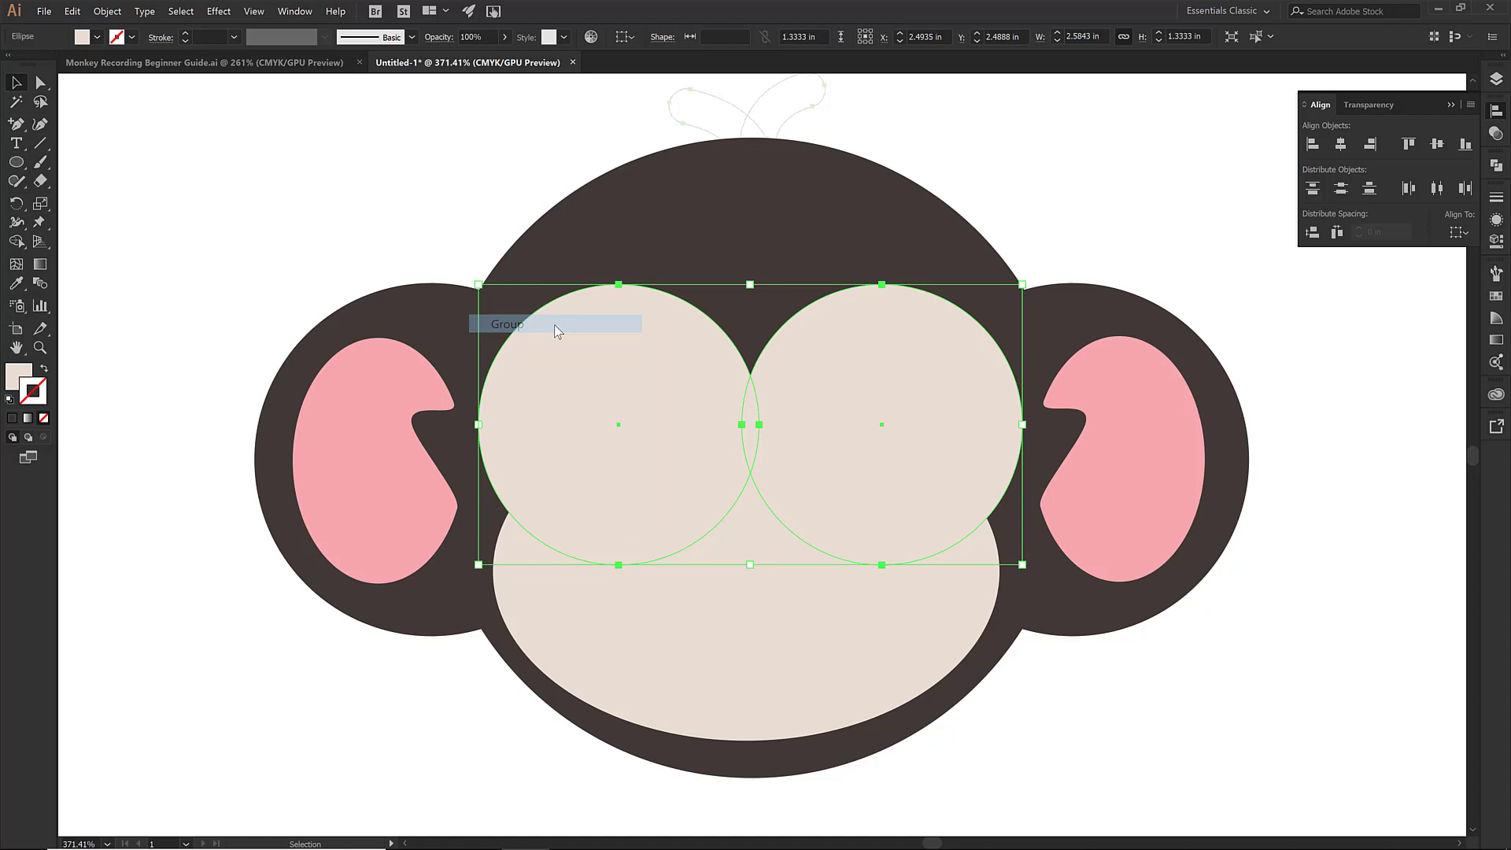
Select the lower face ellipse and upper circle group, and horizontally centre them on the artboard.
left_click(743, 596)
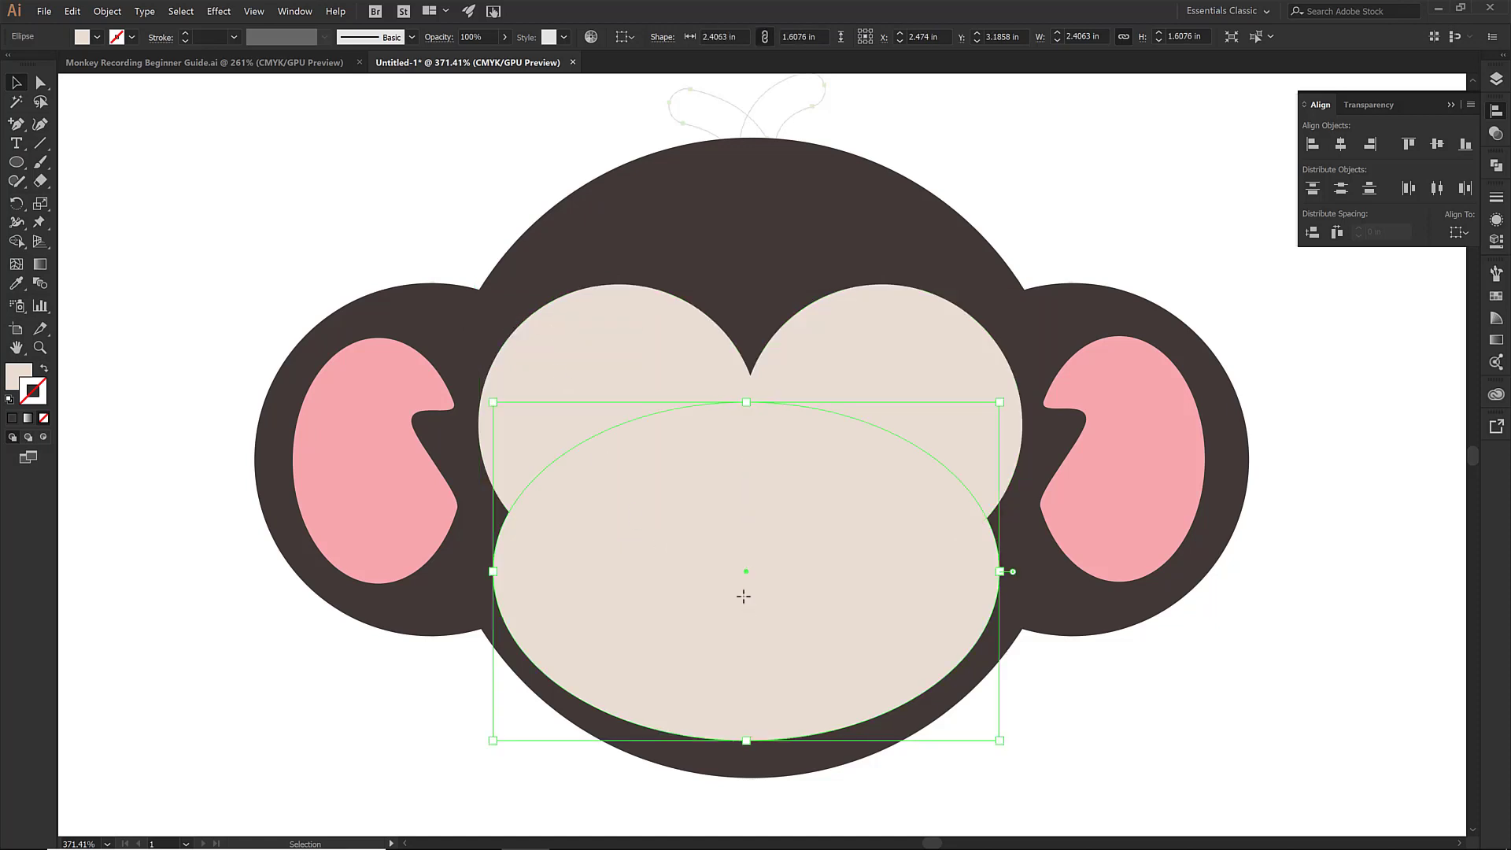
left_click(587, 383, "shift")
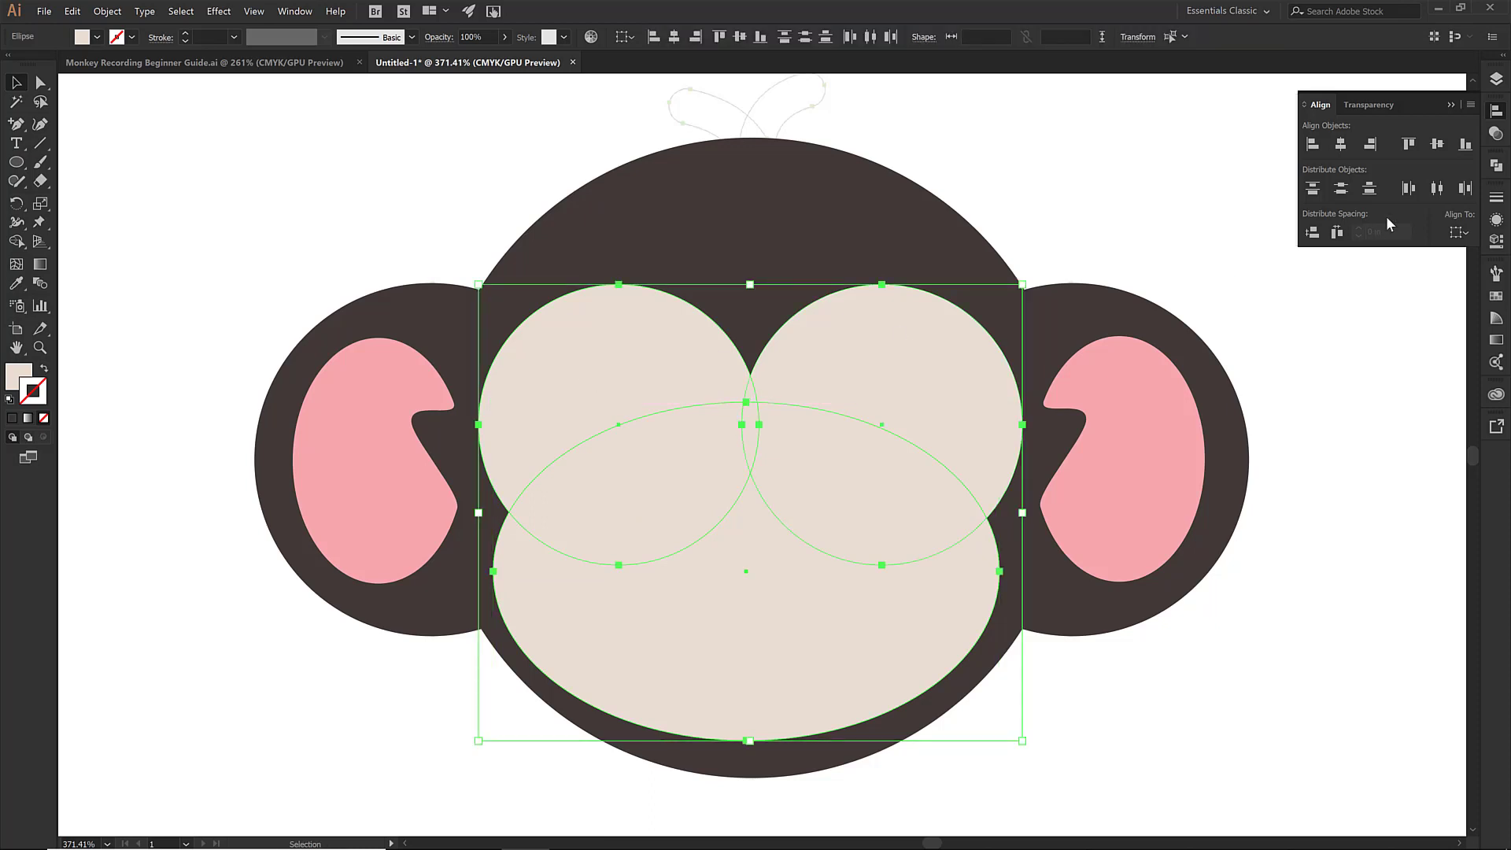
left_click(1453, 231)
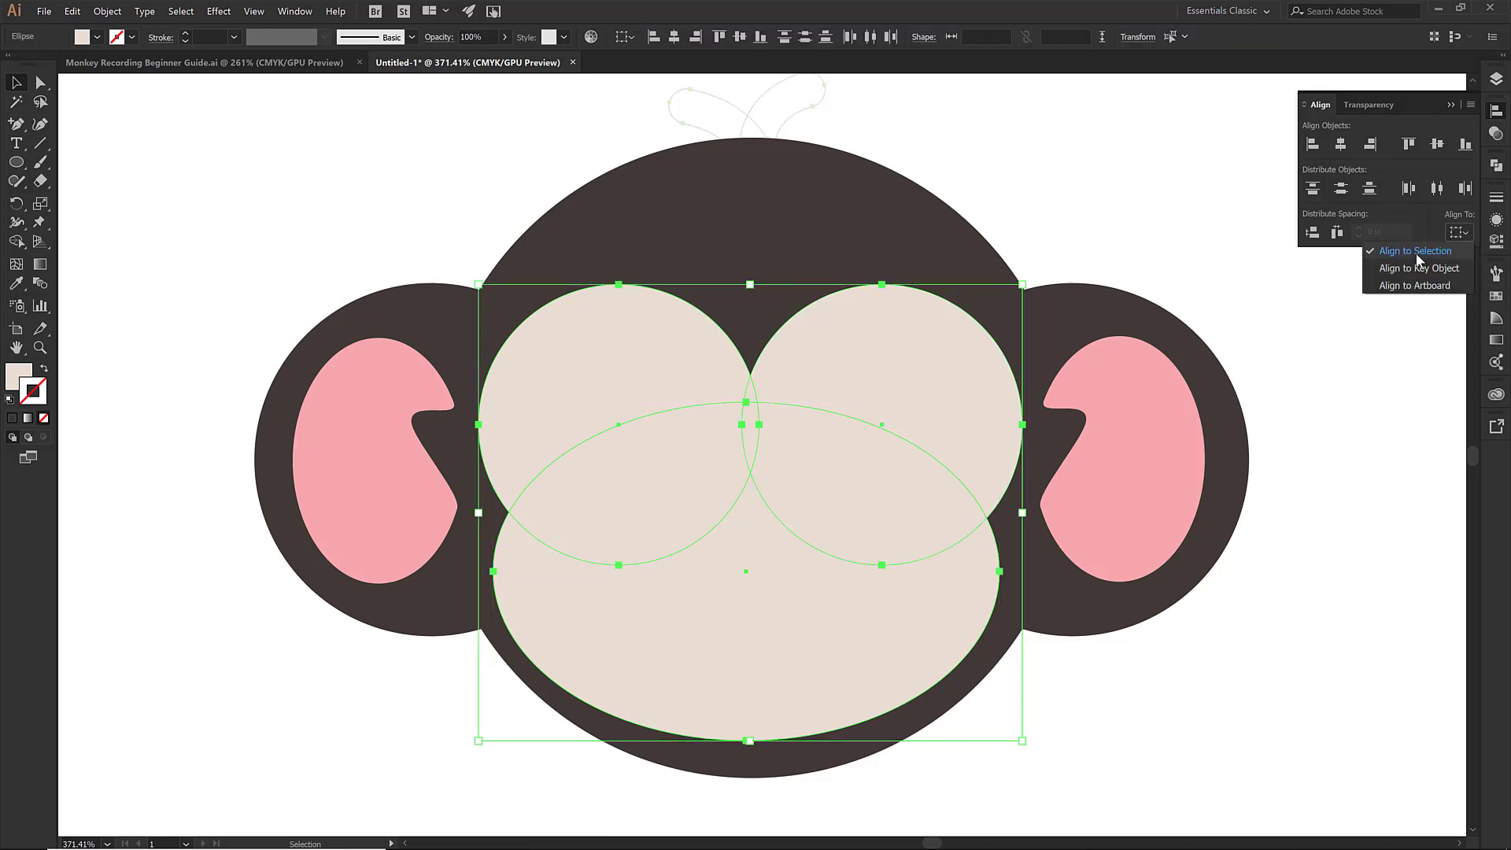
left_click(1411, 287)
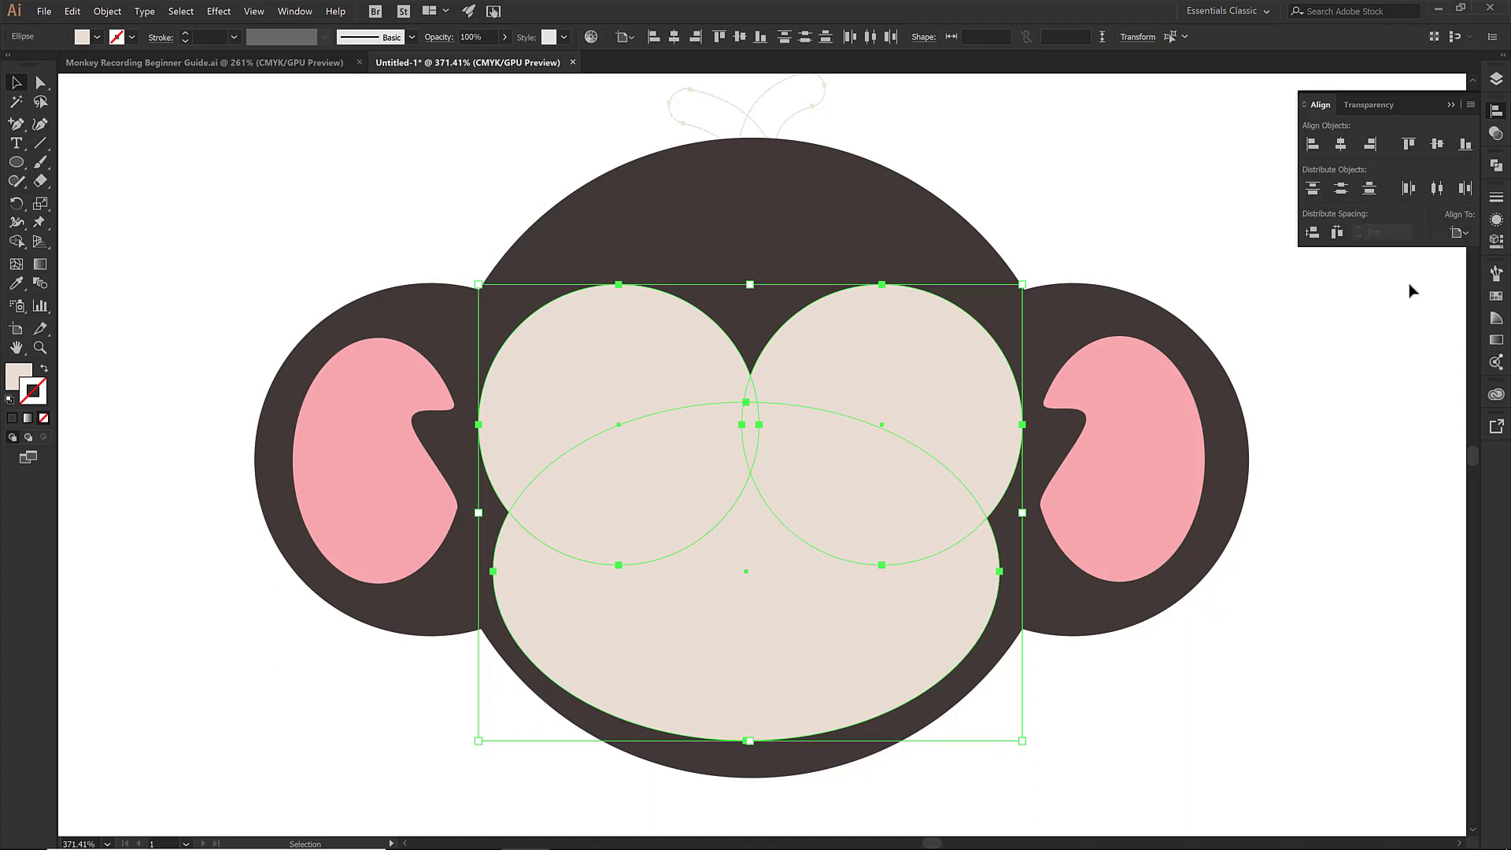
left_click(1340, 146)
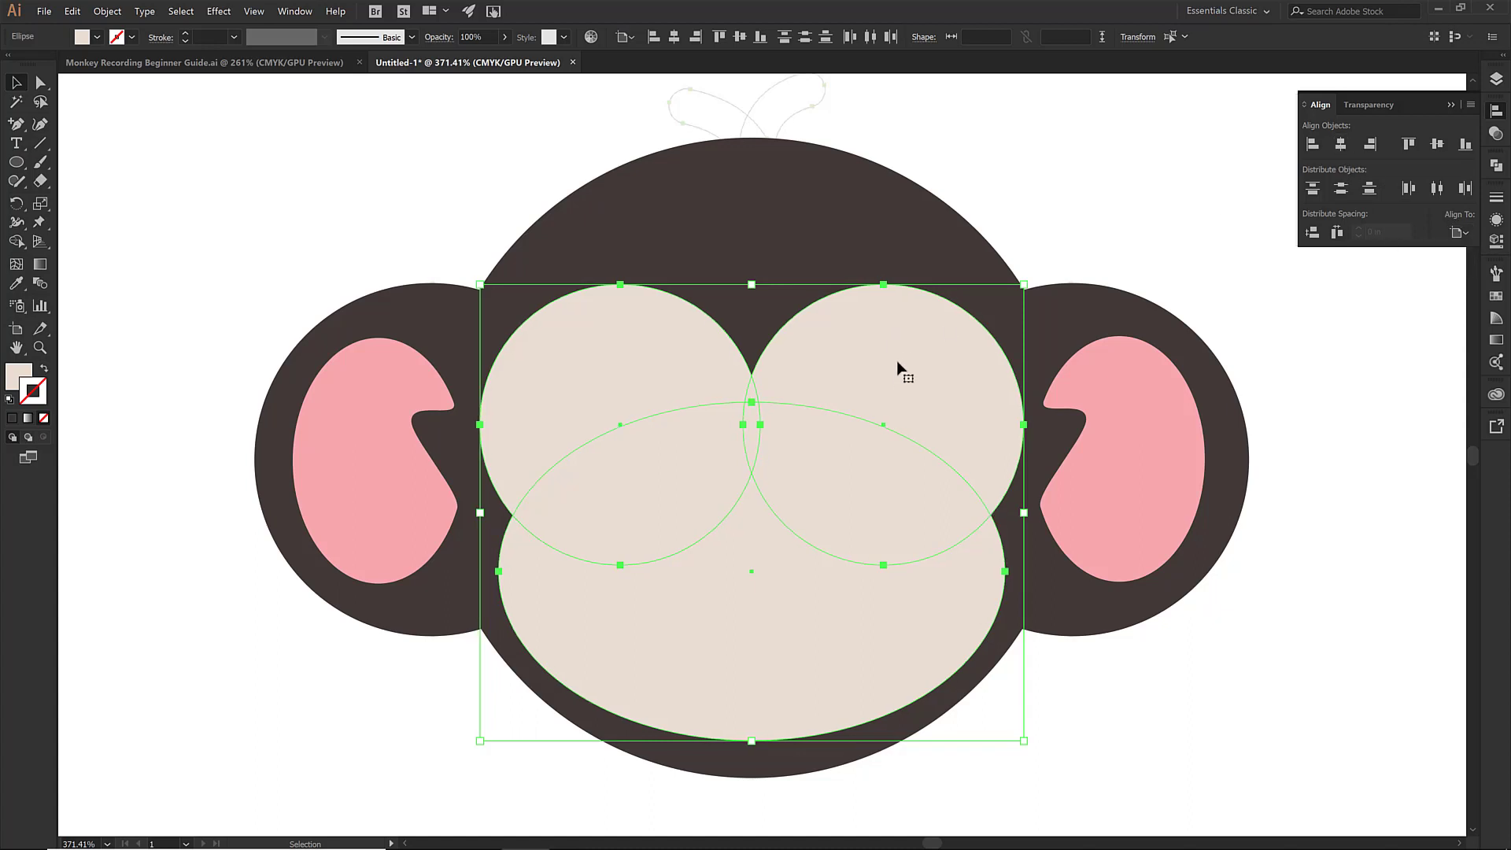
Select both pink ears and vertically centre them relative to the selection.
left_click(1219, 260)
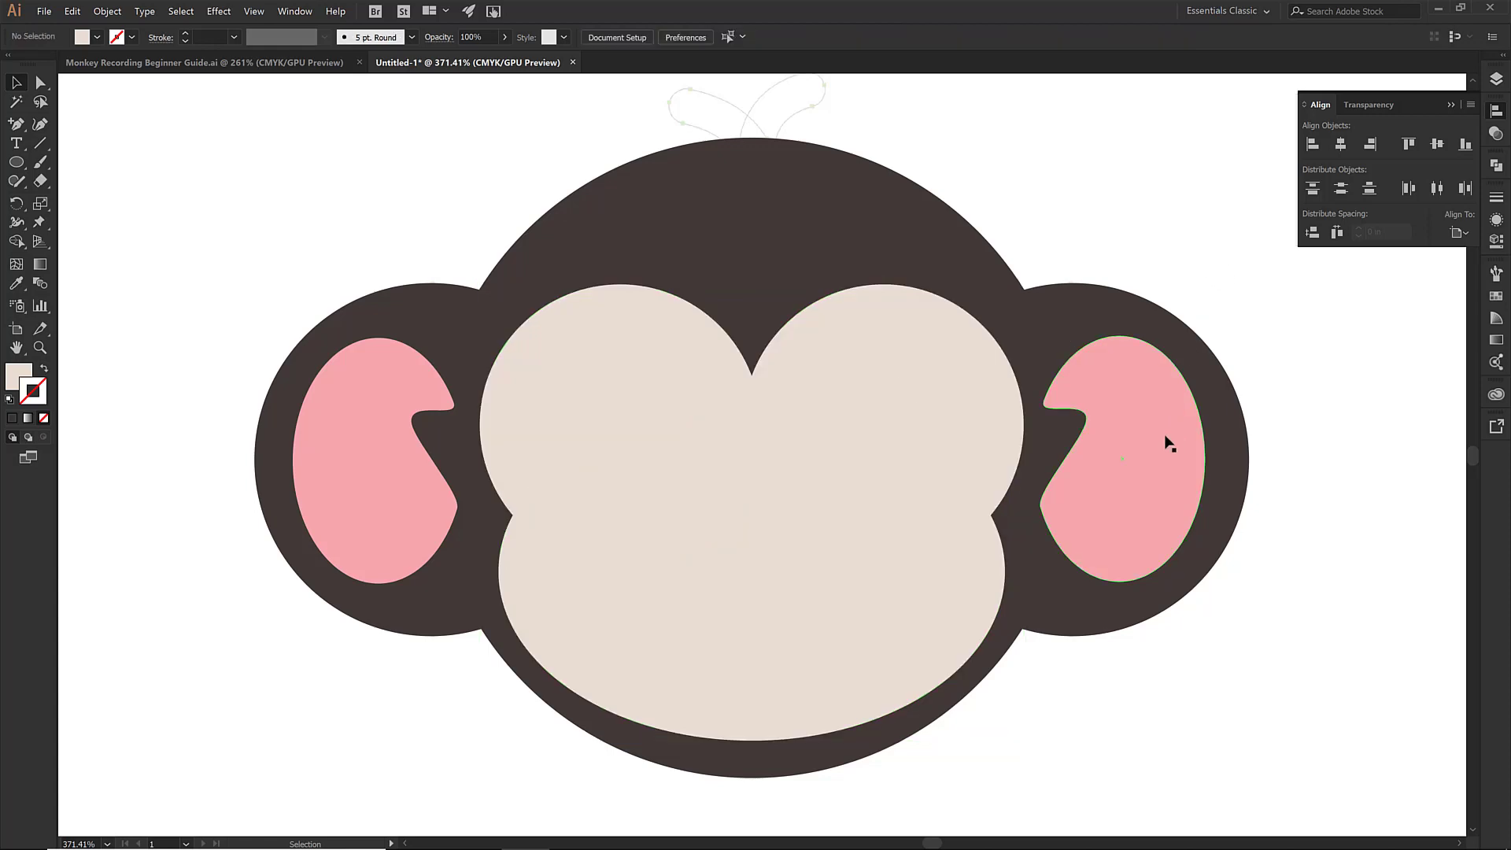
left_click(1163, 436)
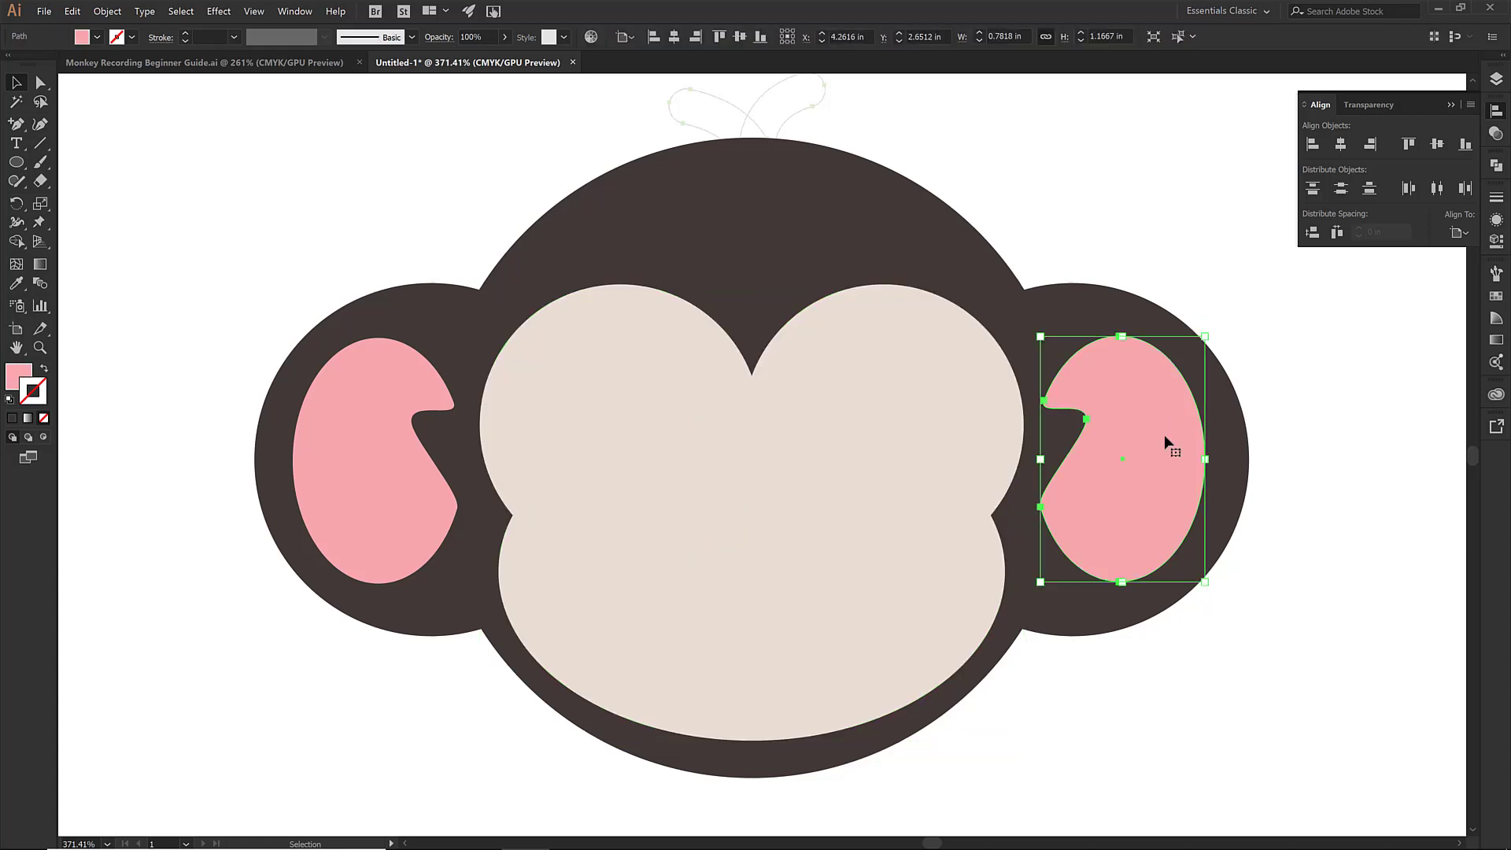
left_click(396, 486, "shift")
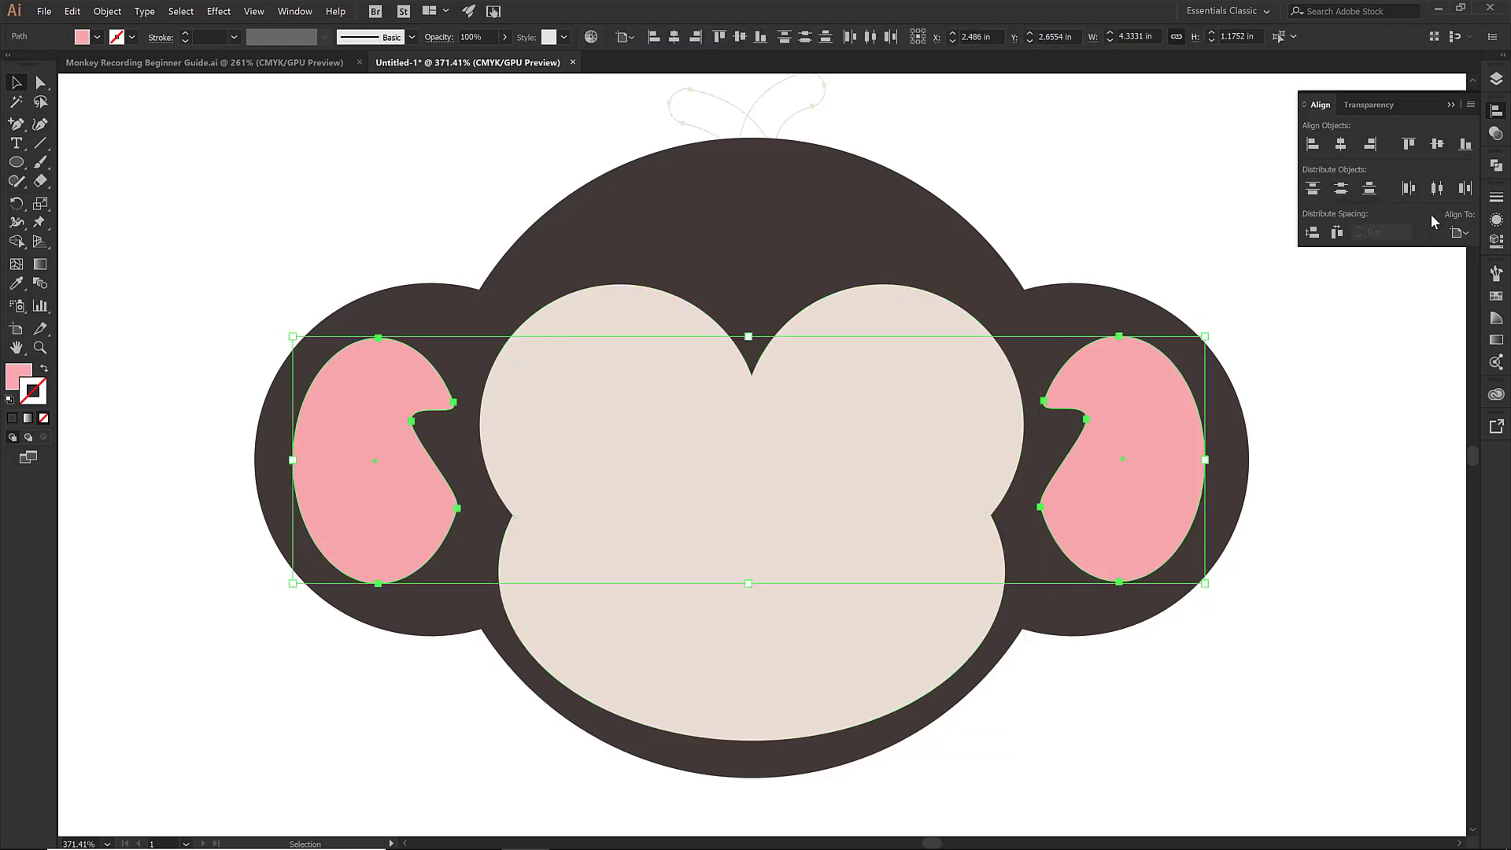
left_click(1458, 233)
left_click(1421, 252)
left_click(1437, 148)
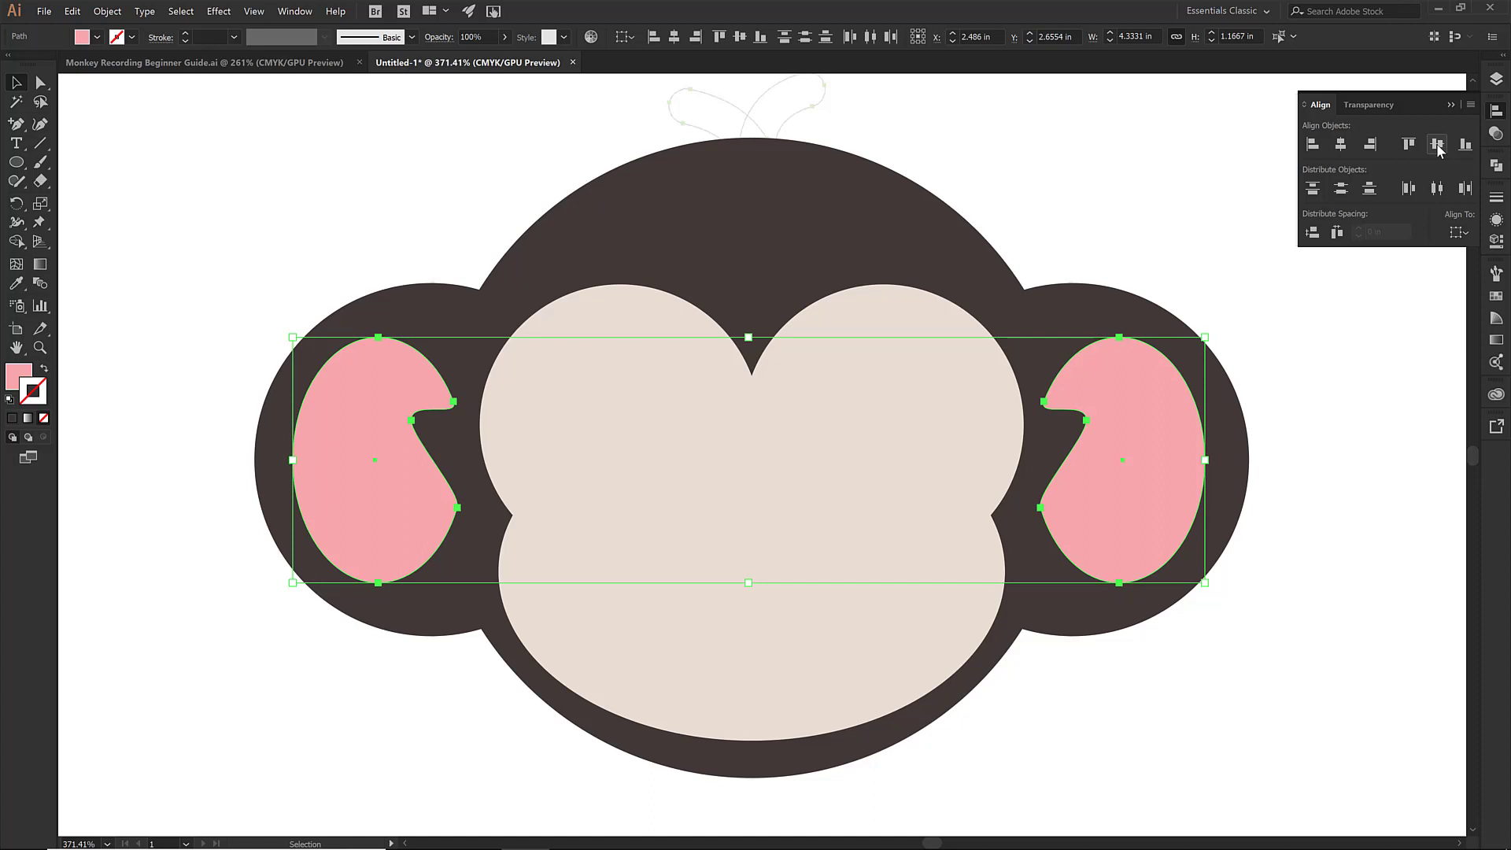
Group the two pink ears and horizontally centre the group on the artboard.
right_click(1158, 403)
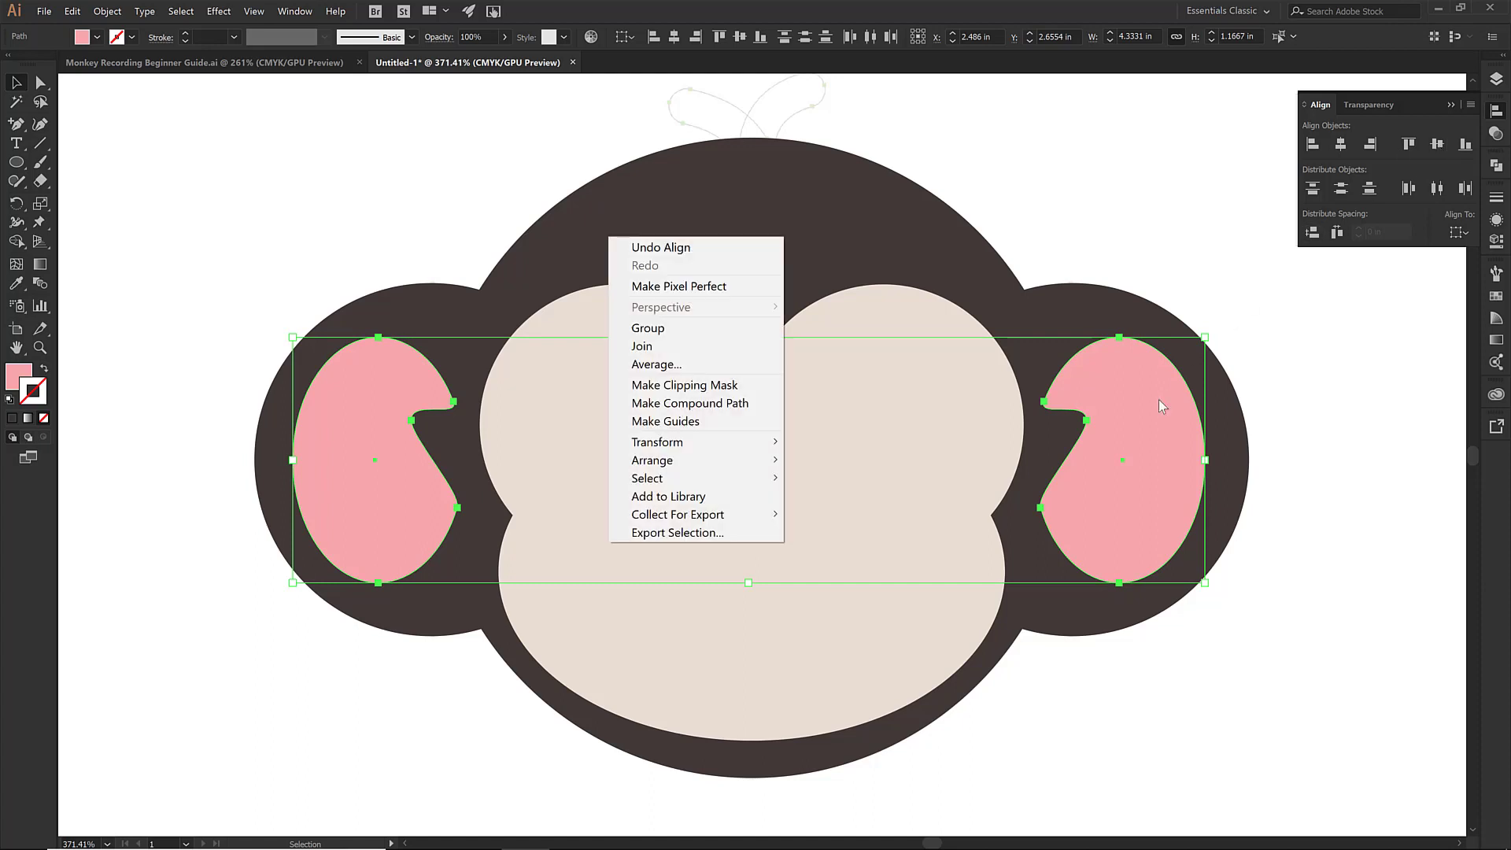
left_click(706, 339)
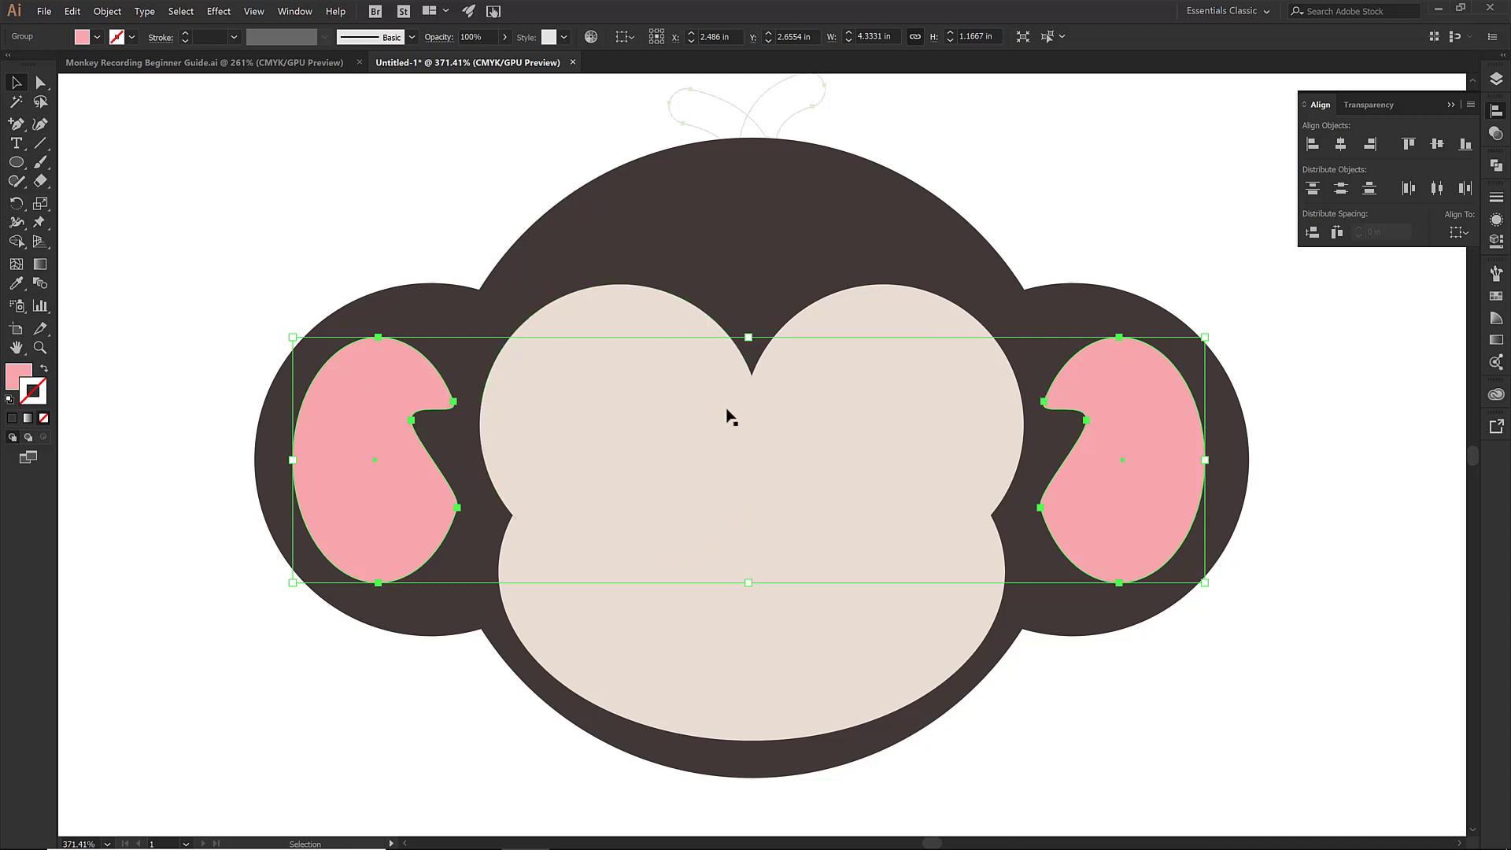
left_click(1458, 232)
left_click(1412, 291)
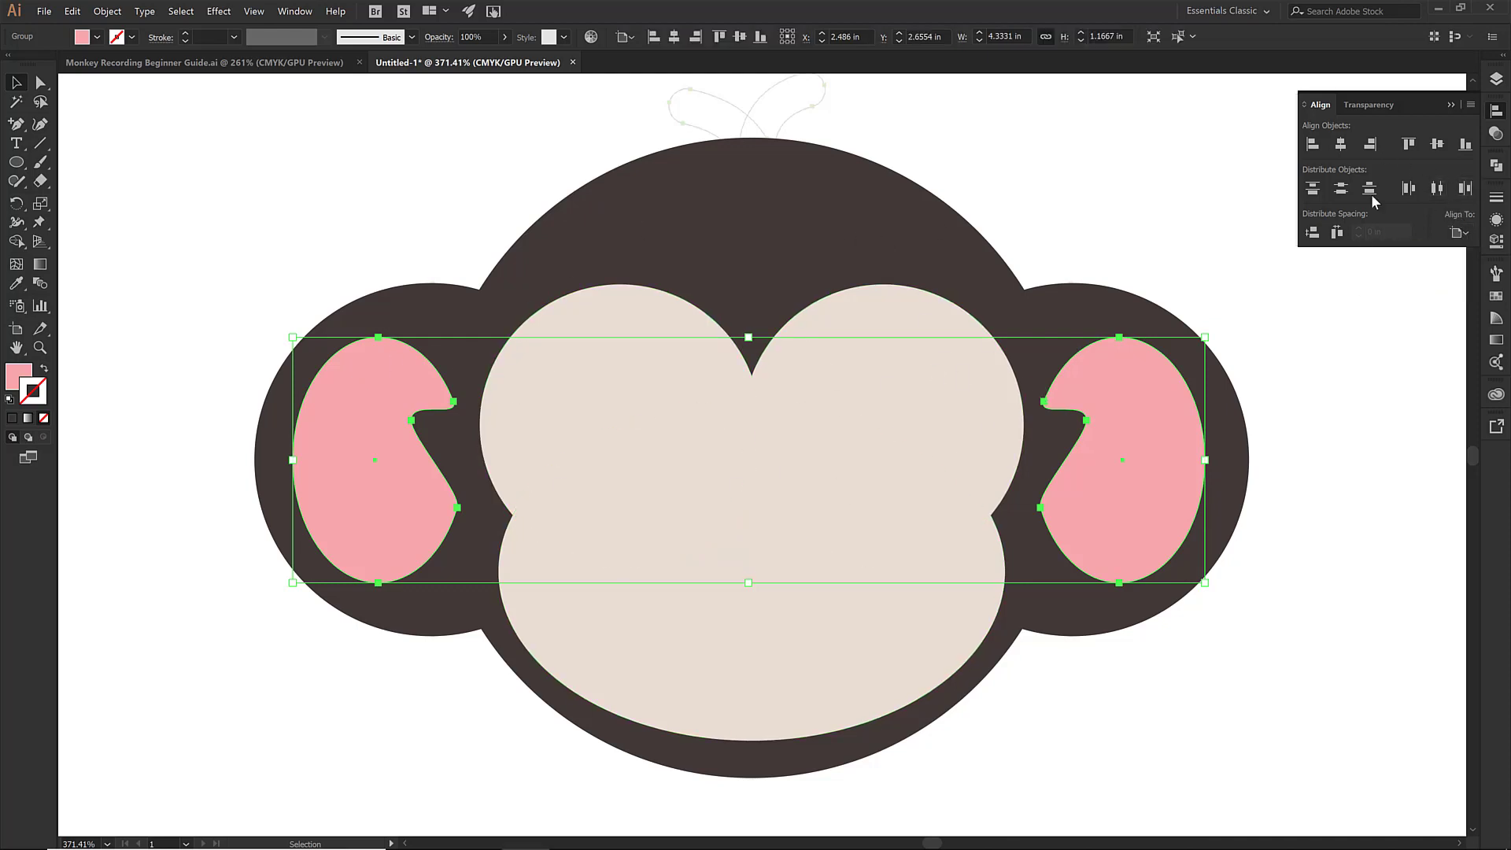
left_click(1341, 147)
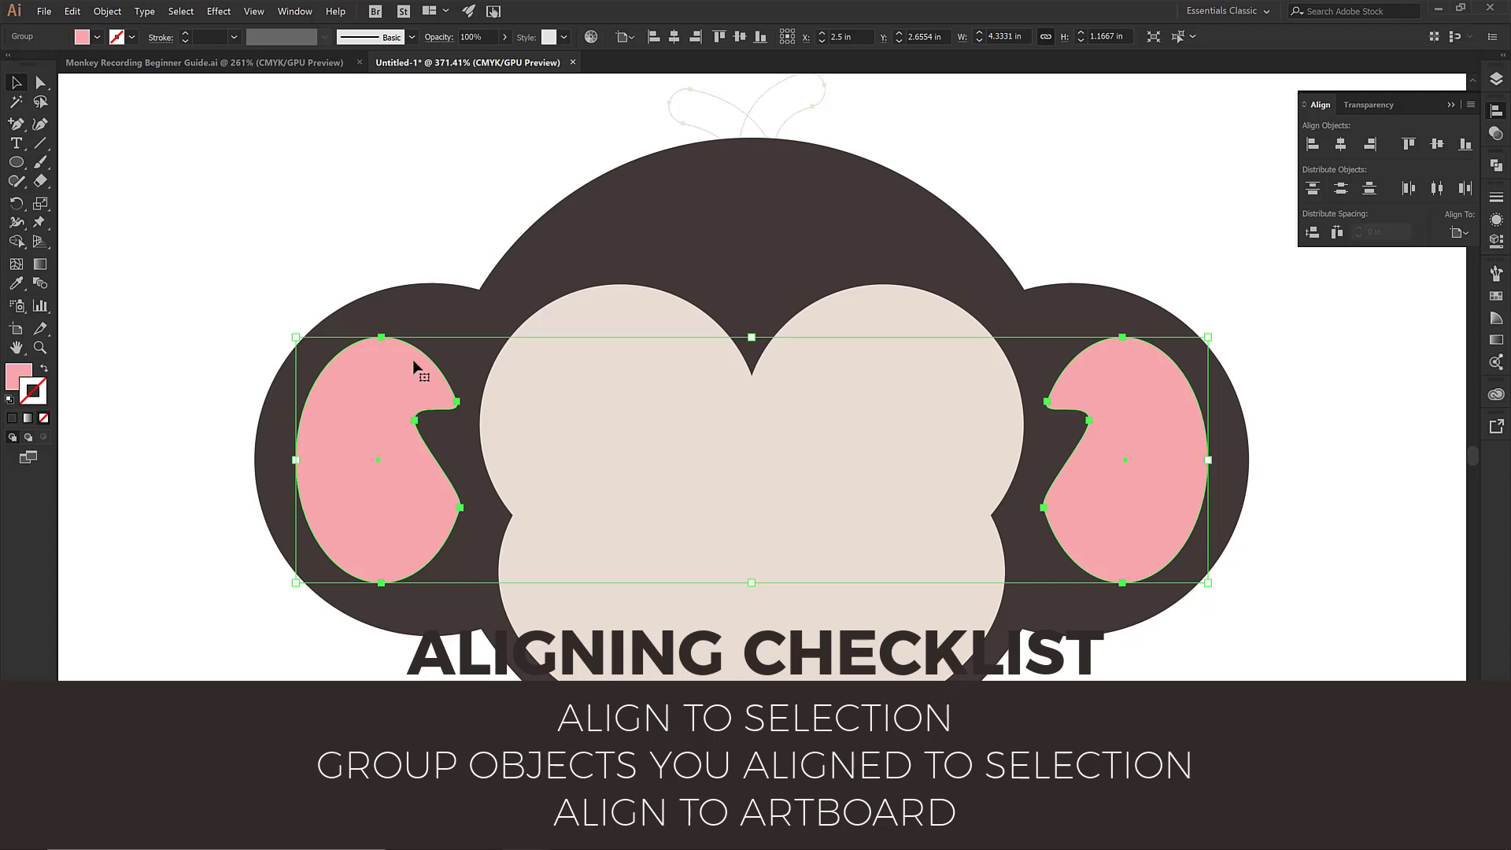
Show Layer 4's eyes and nose, lock Face Shapes, and make Layer 4 the active layer.
left_click(1496, 78)
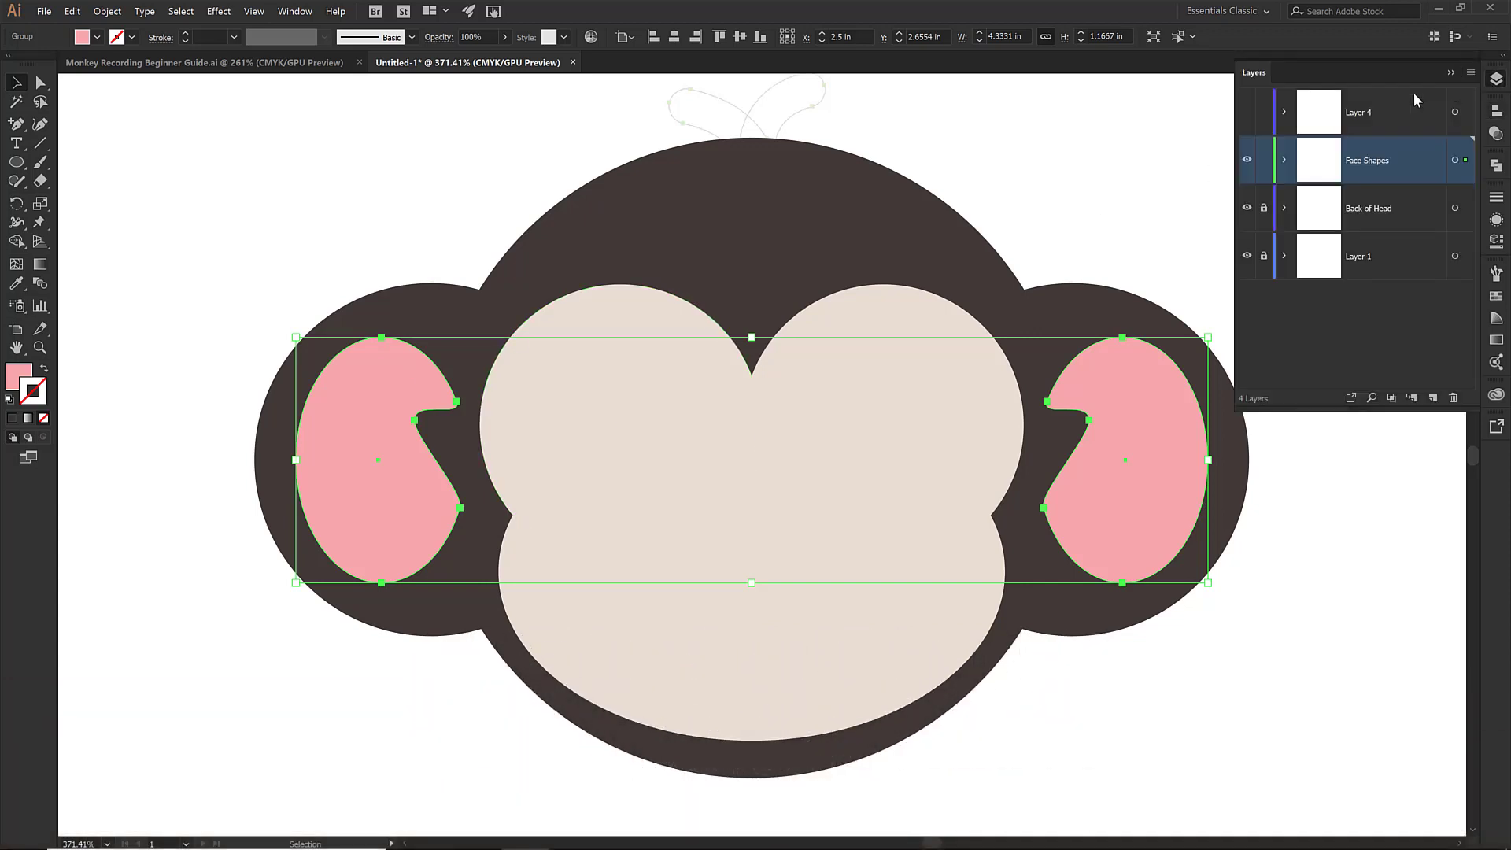
left_click(1251, 115)
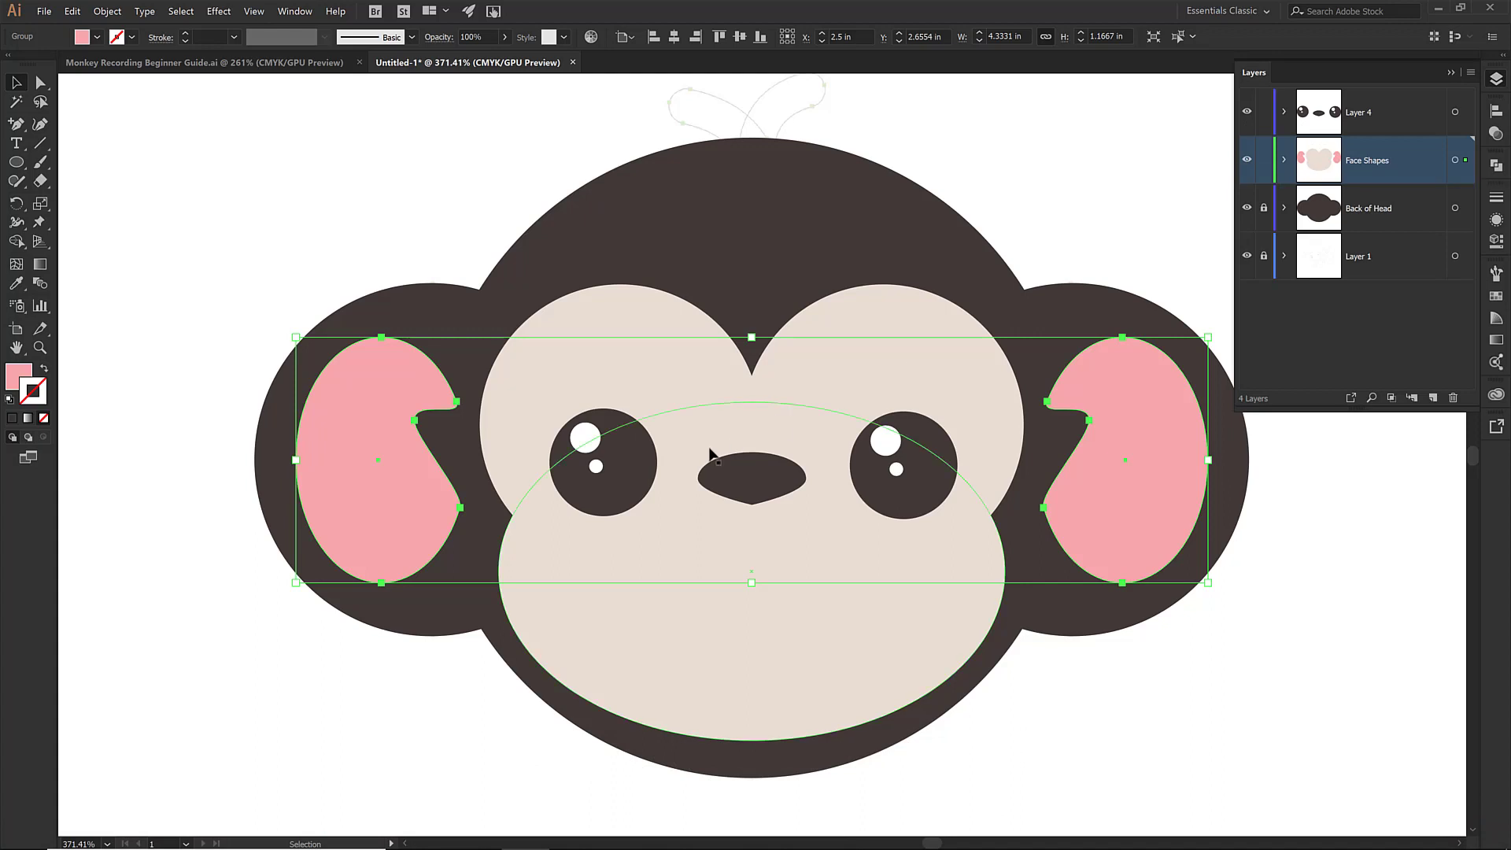
left_click(1266, 162)
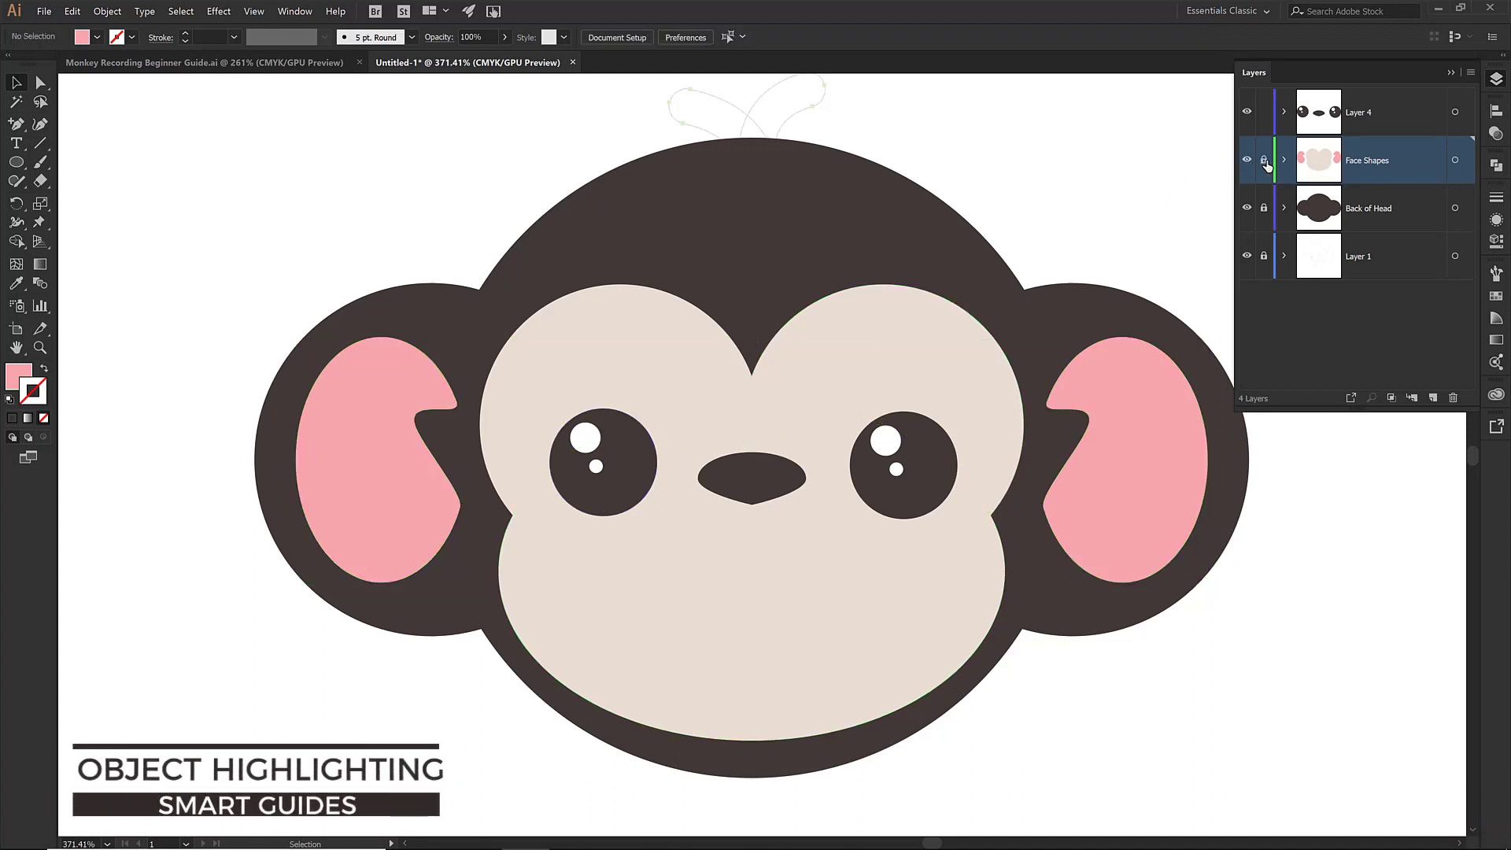
left_click(1265, 161)
left_click(1265, 162)
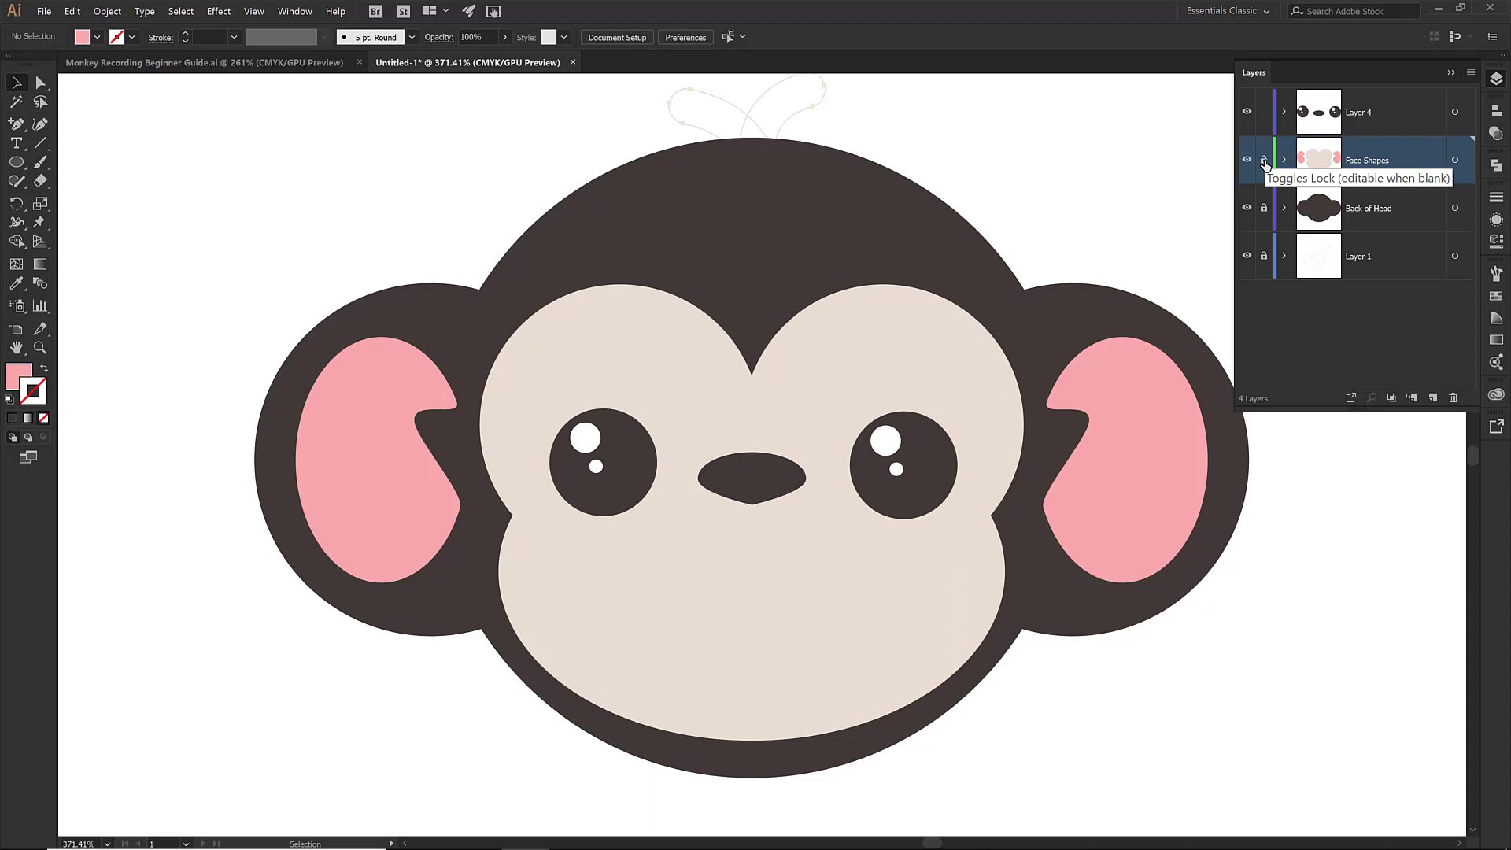
left_click(1351, 118)
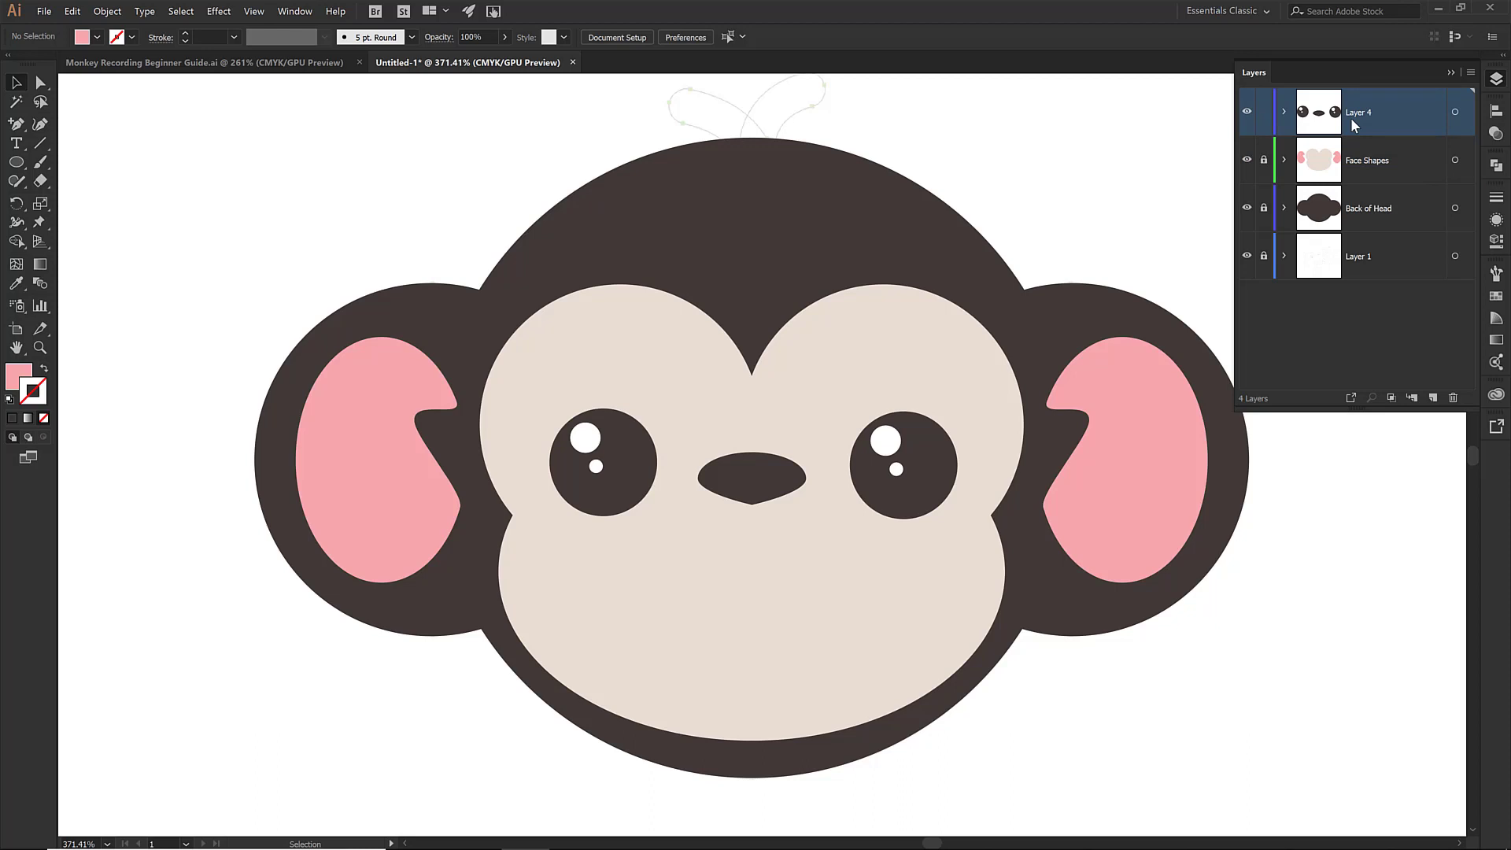
Level the two eyes with Vertical Align Center relative to the selection, then group them.
left_click(626, 458)
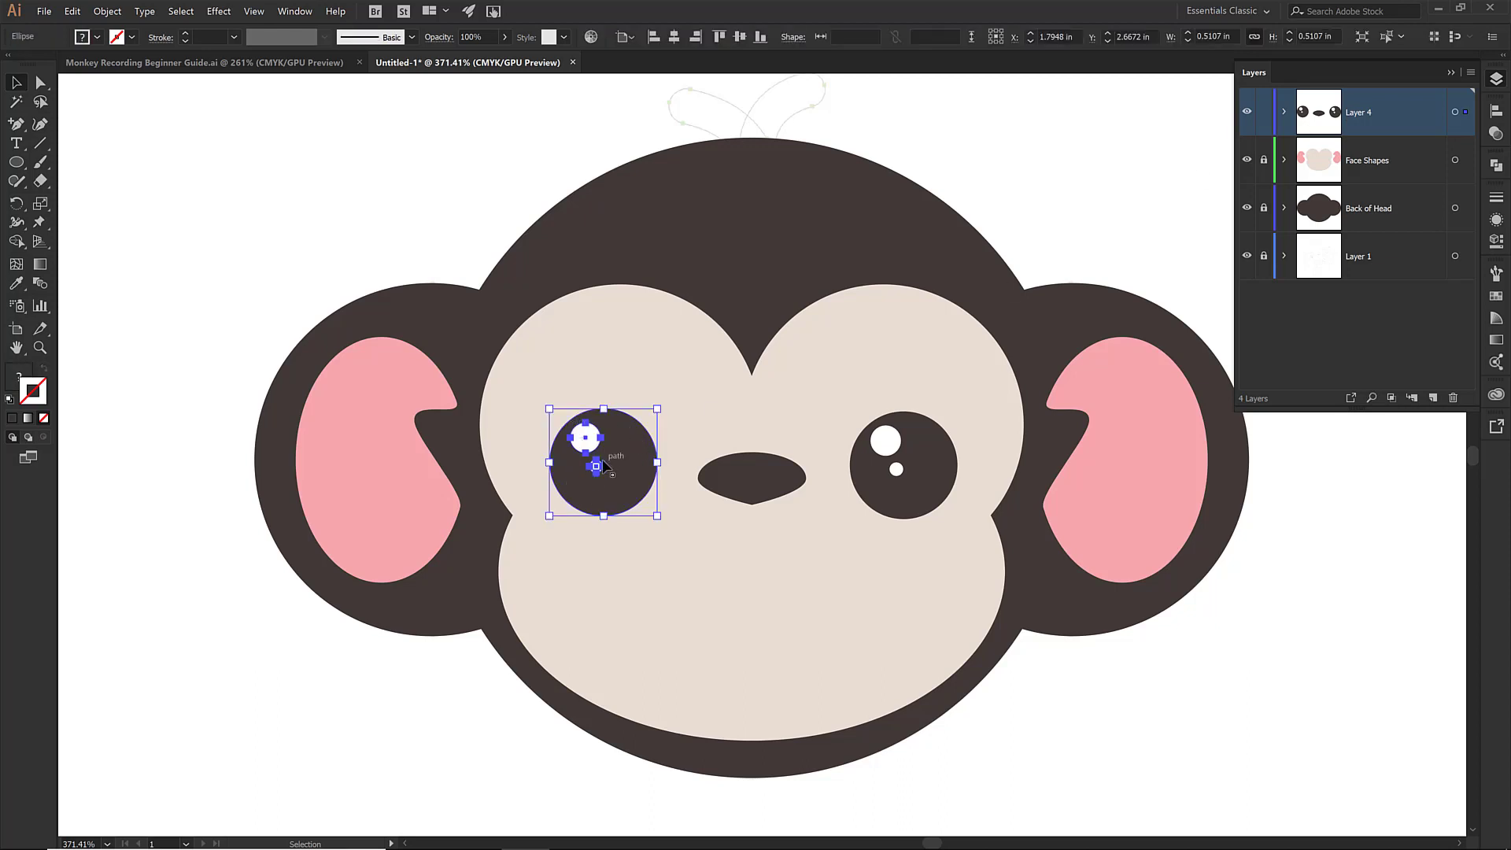
left_click(913, 469, "shift")
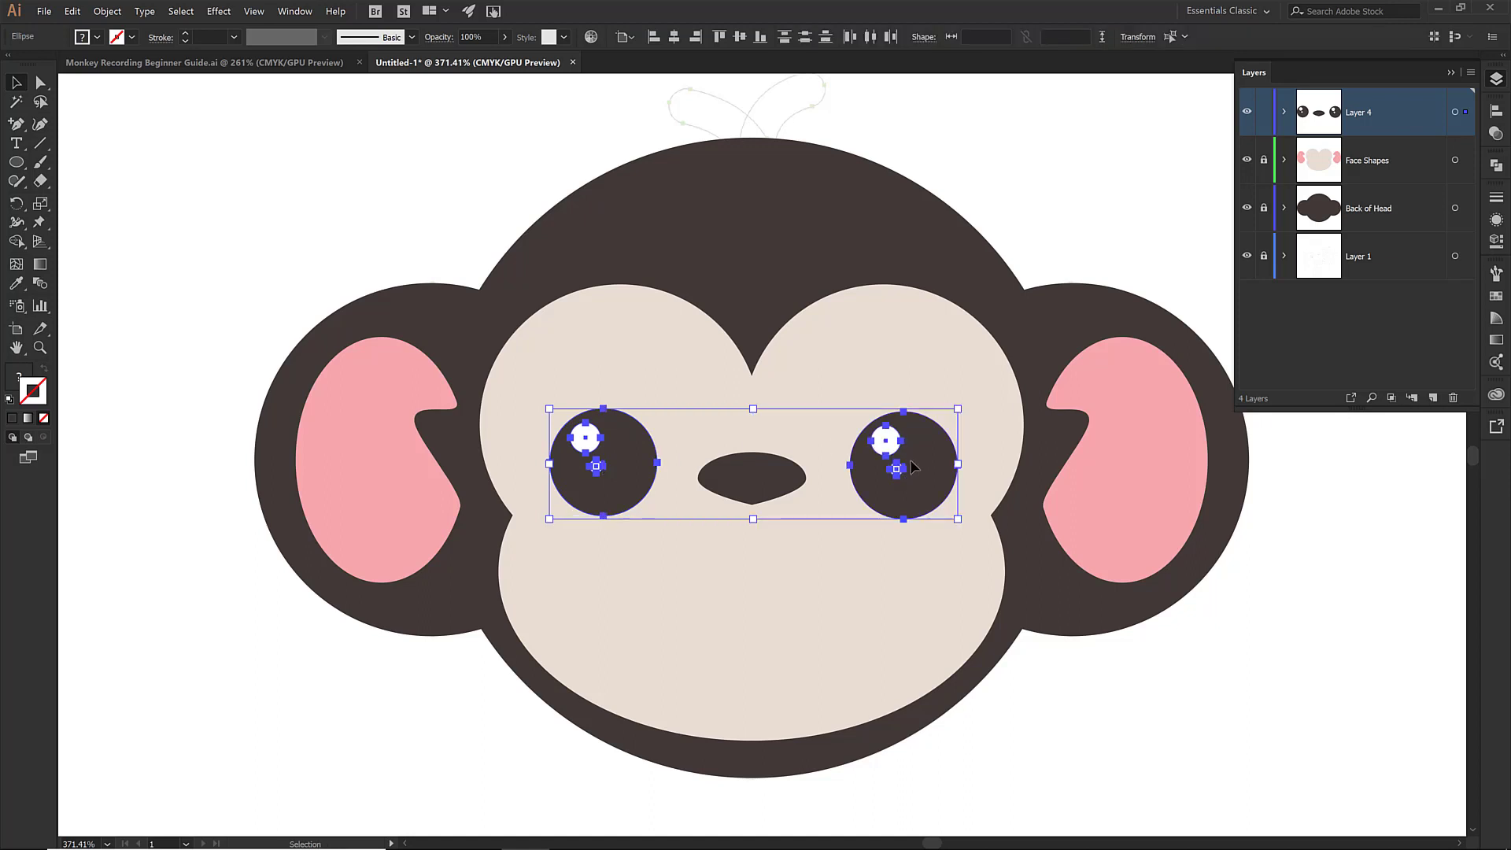
left_click(1450, 73)
left_click(1497, 112)
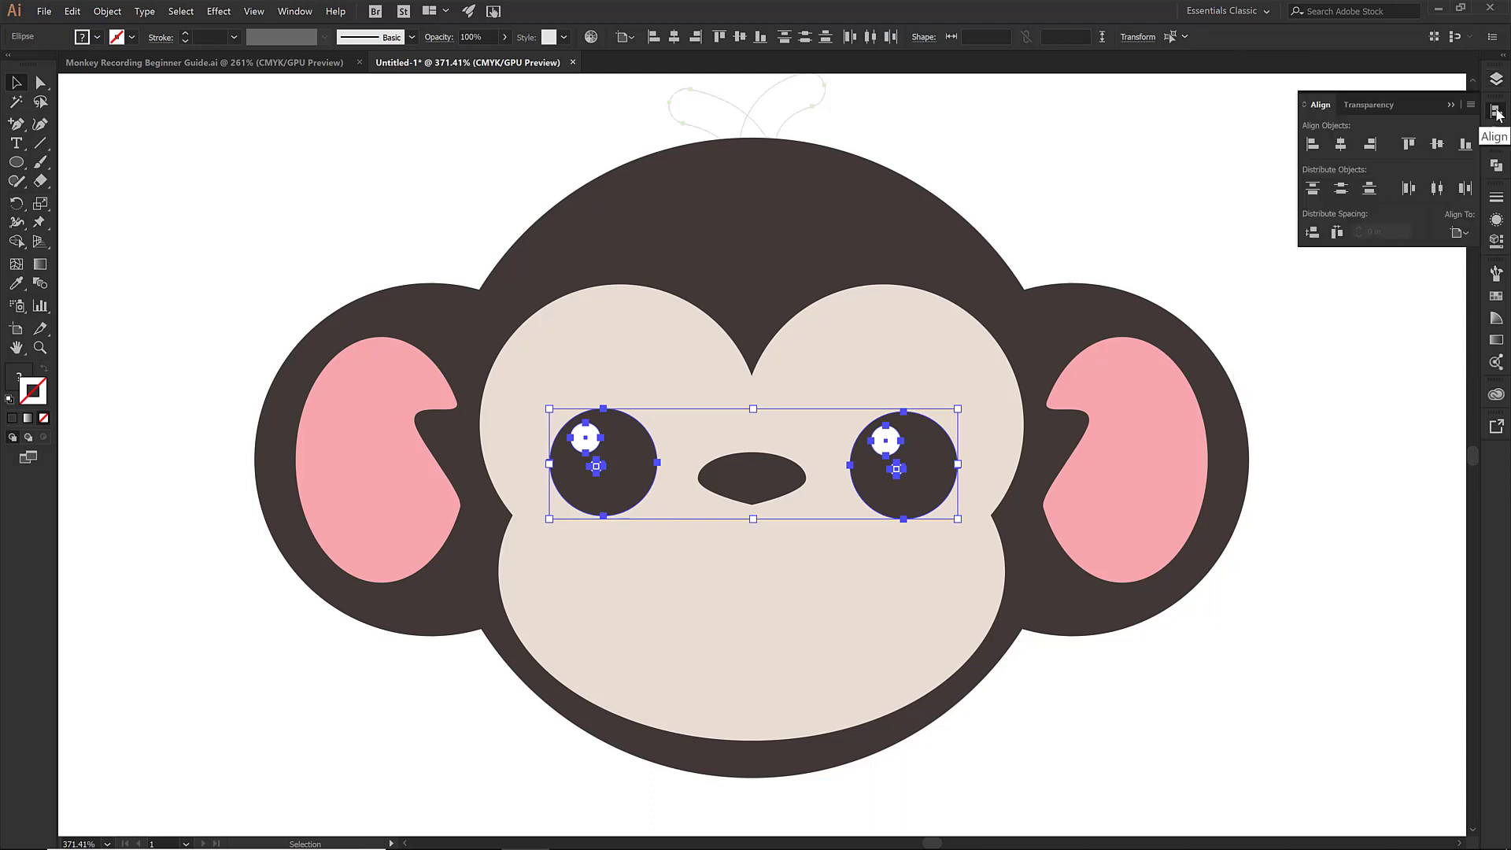
left_click(1459, 234)
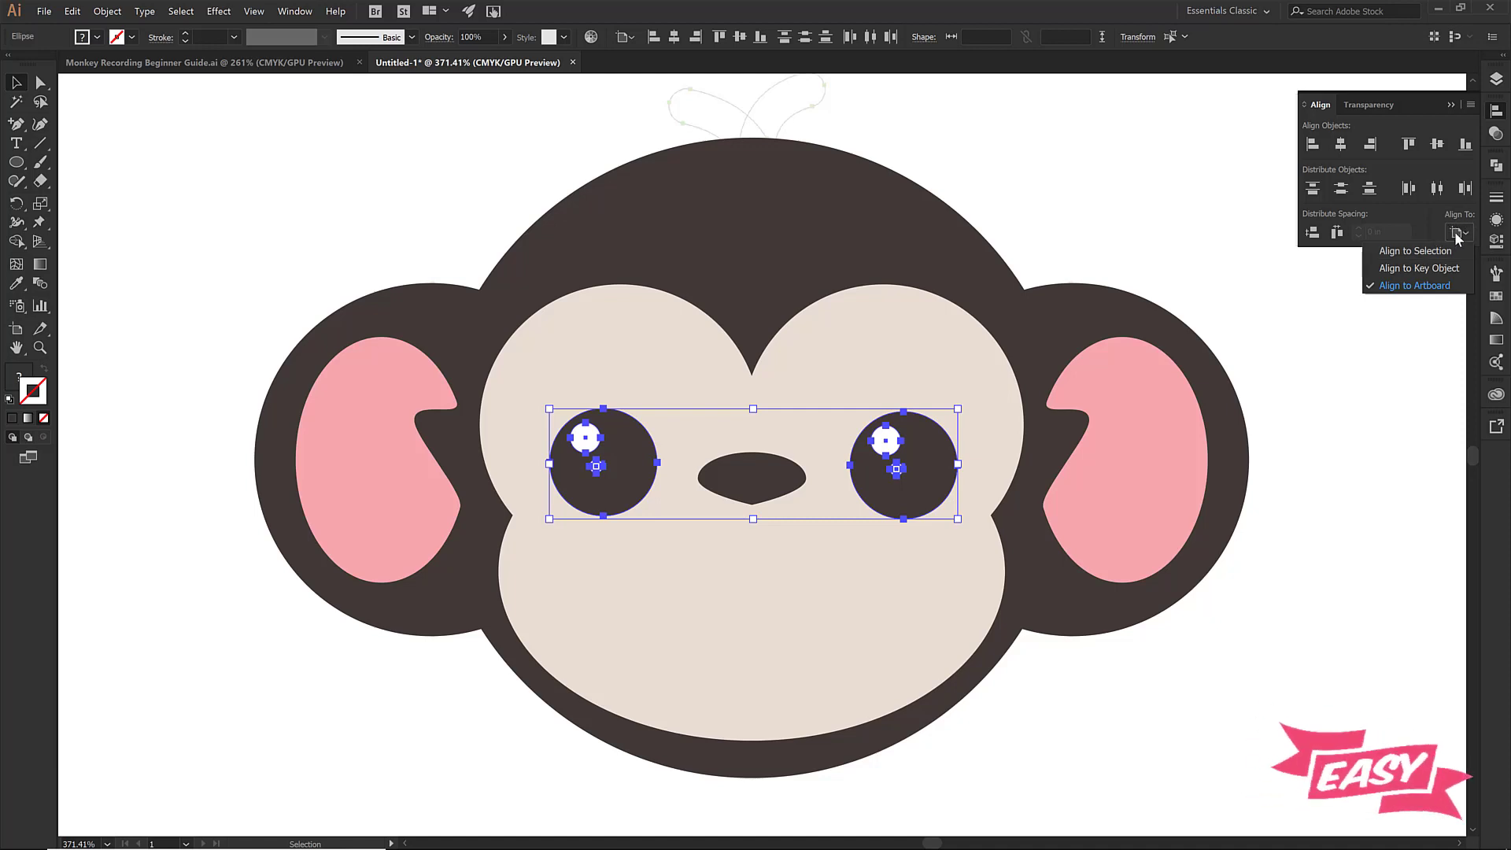
left_click(1424, 250)
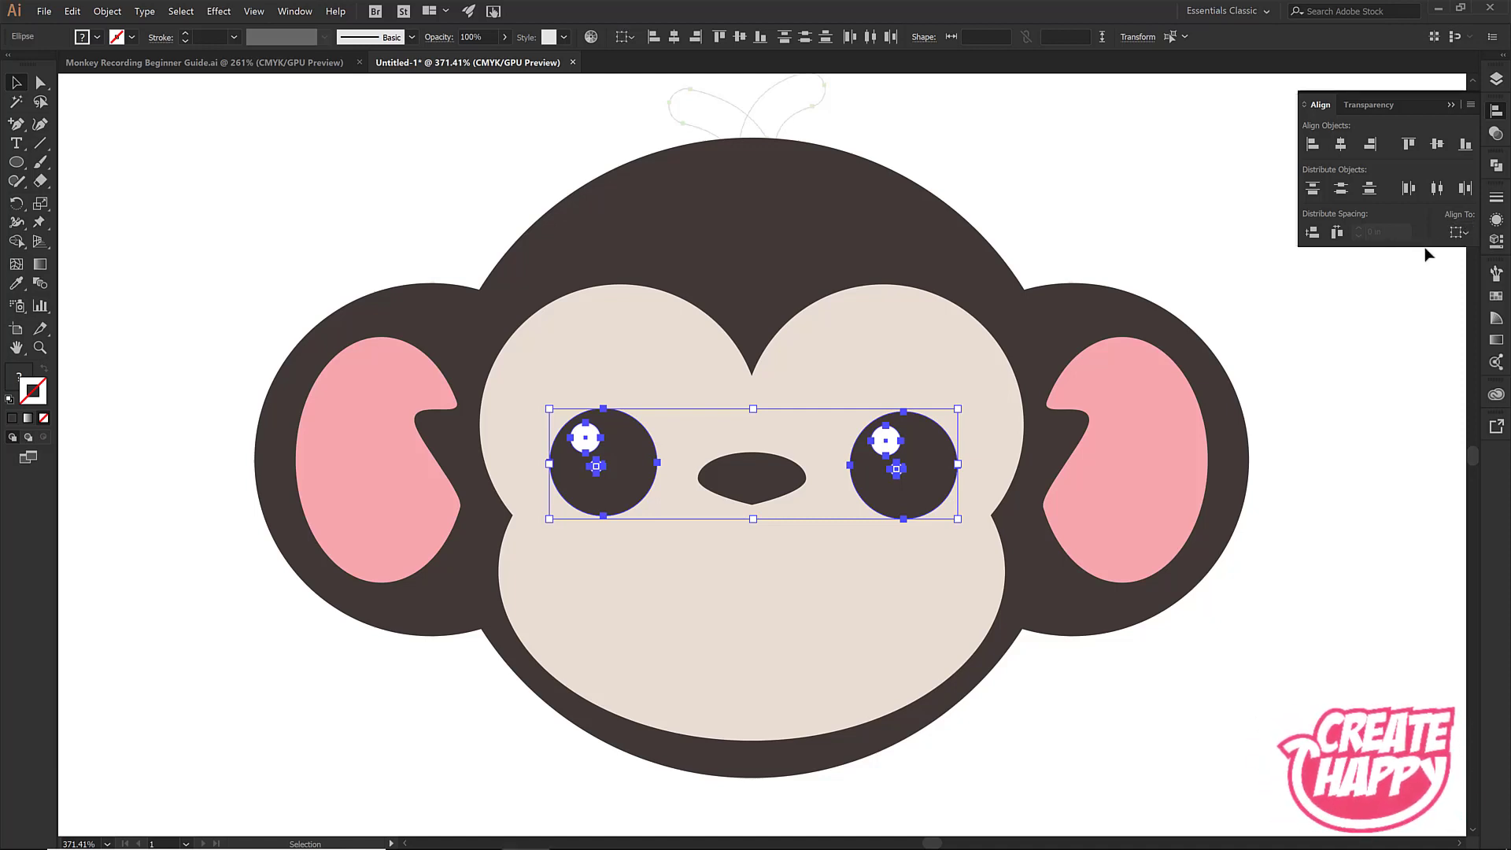
left_click(1437, 145)
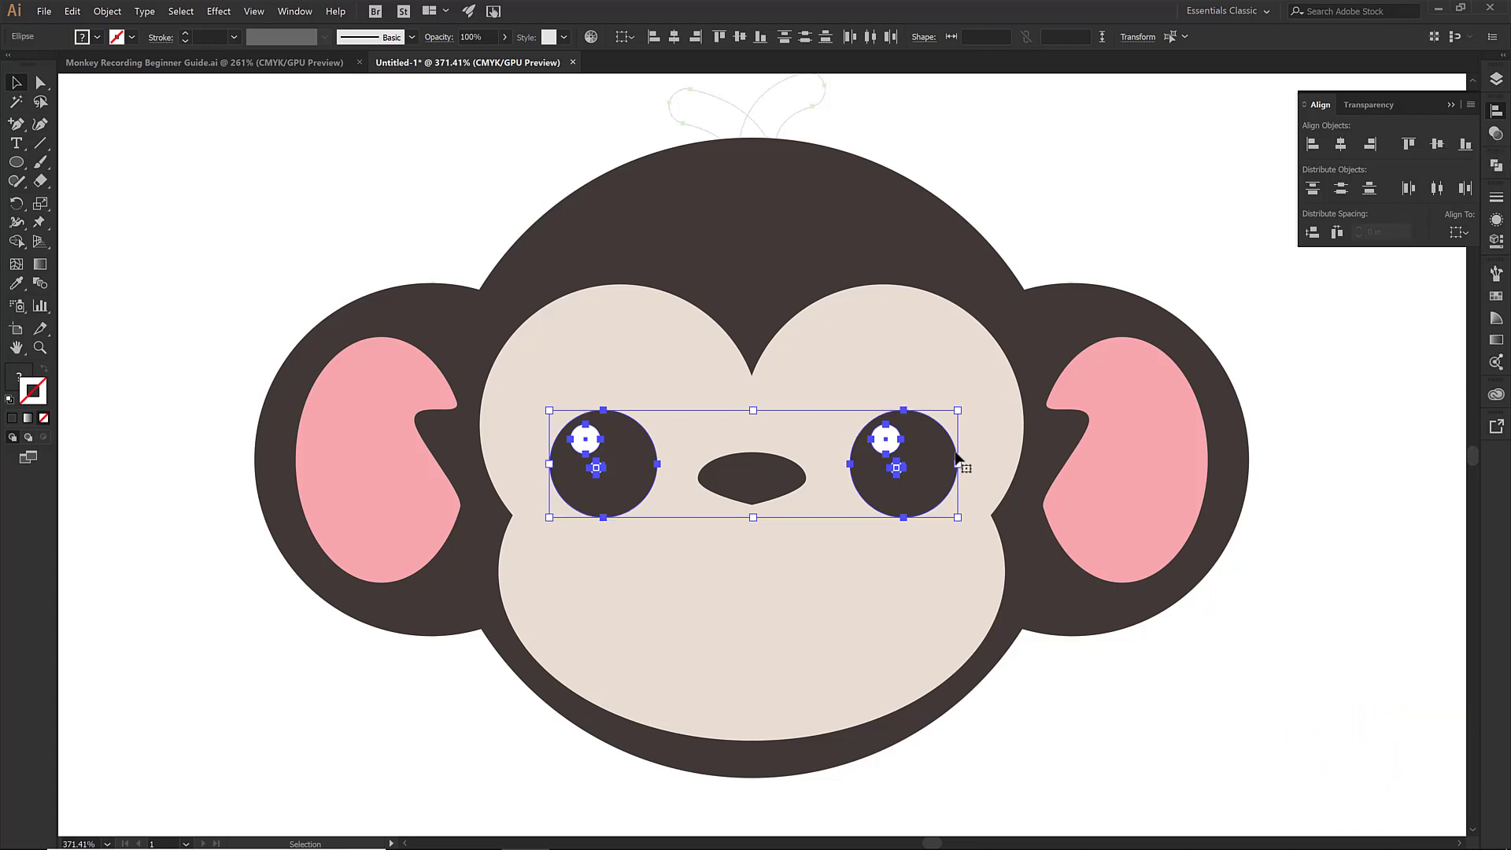
right_click(495, 269)
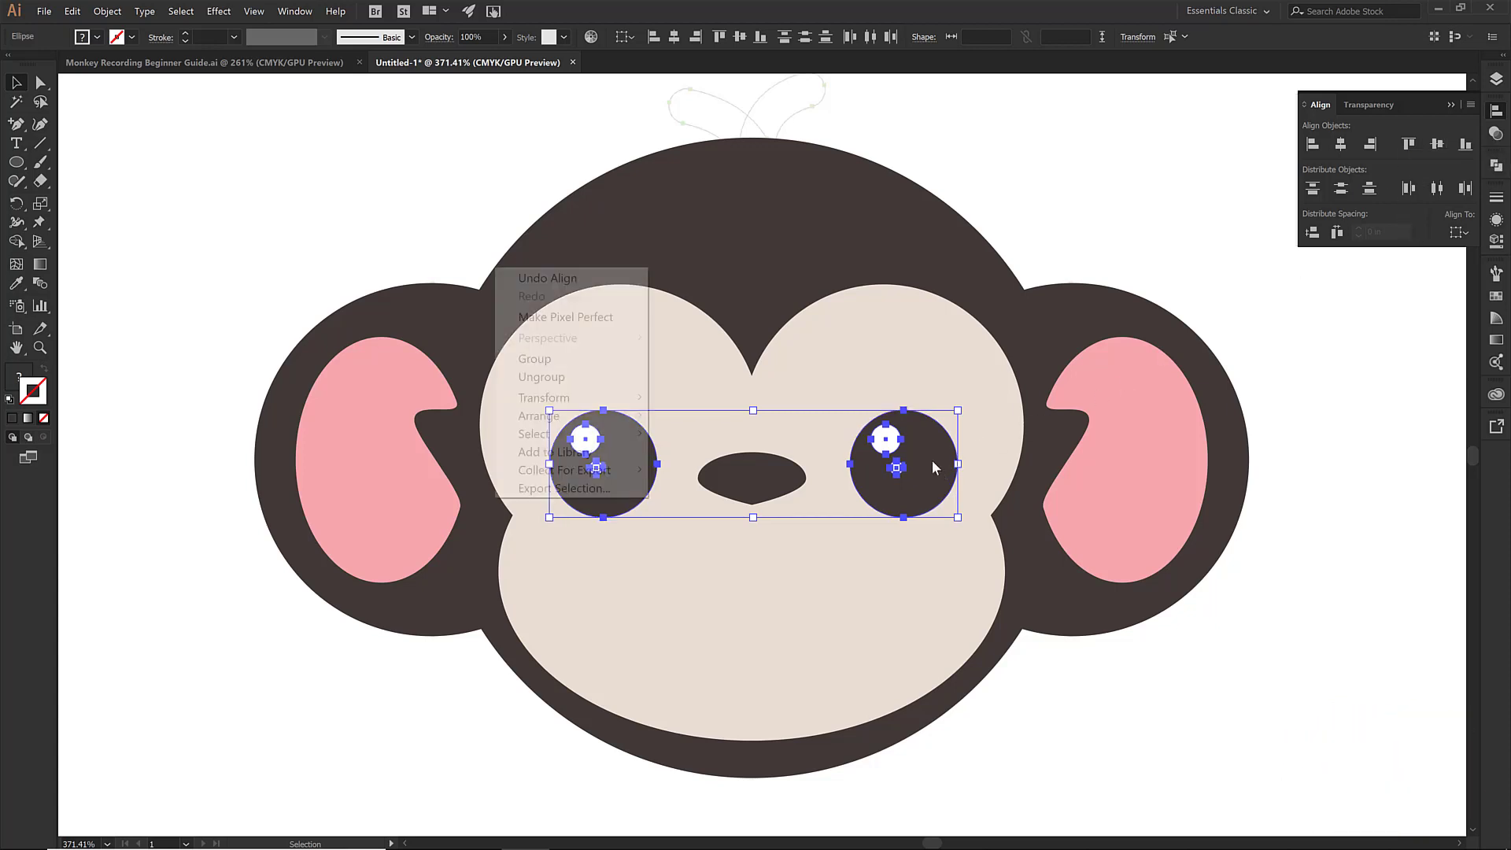
left_click(569, 359)
Centre the eye group and the nose horizontally on the artboard.
left_click(1456, 233)
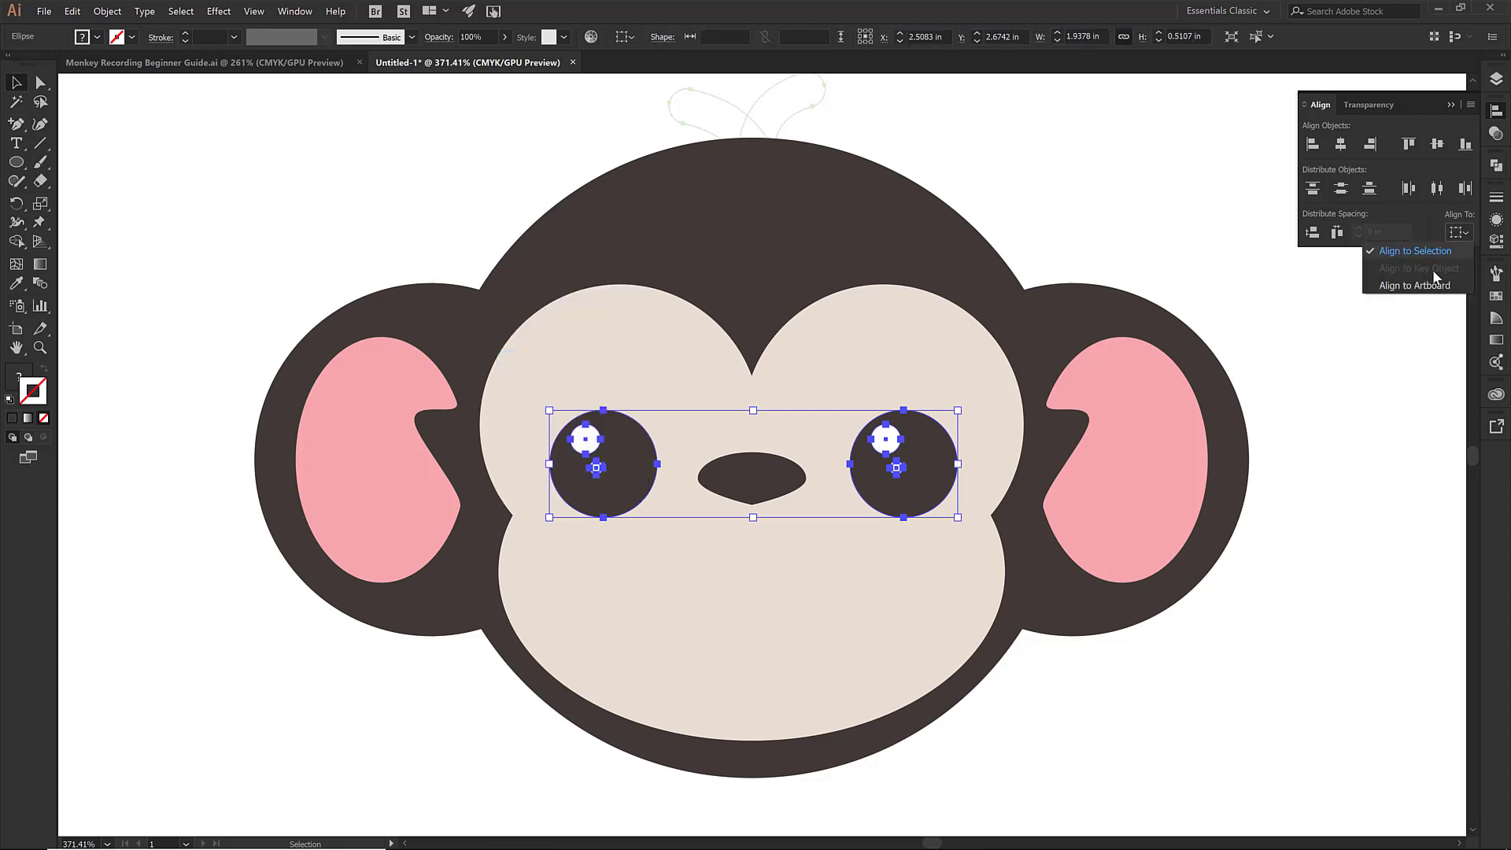
left_click(1405, 286)
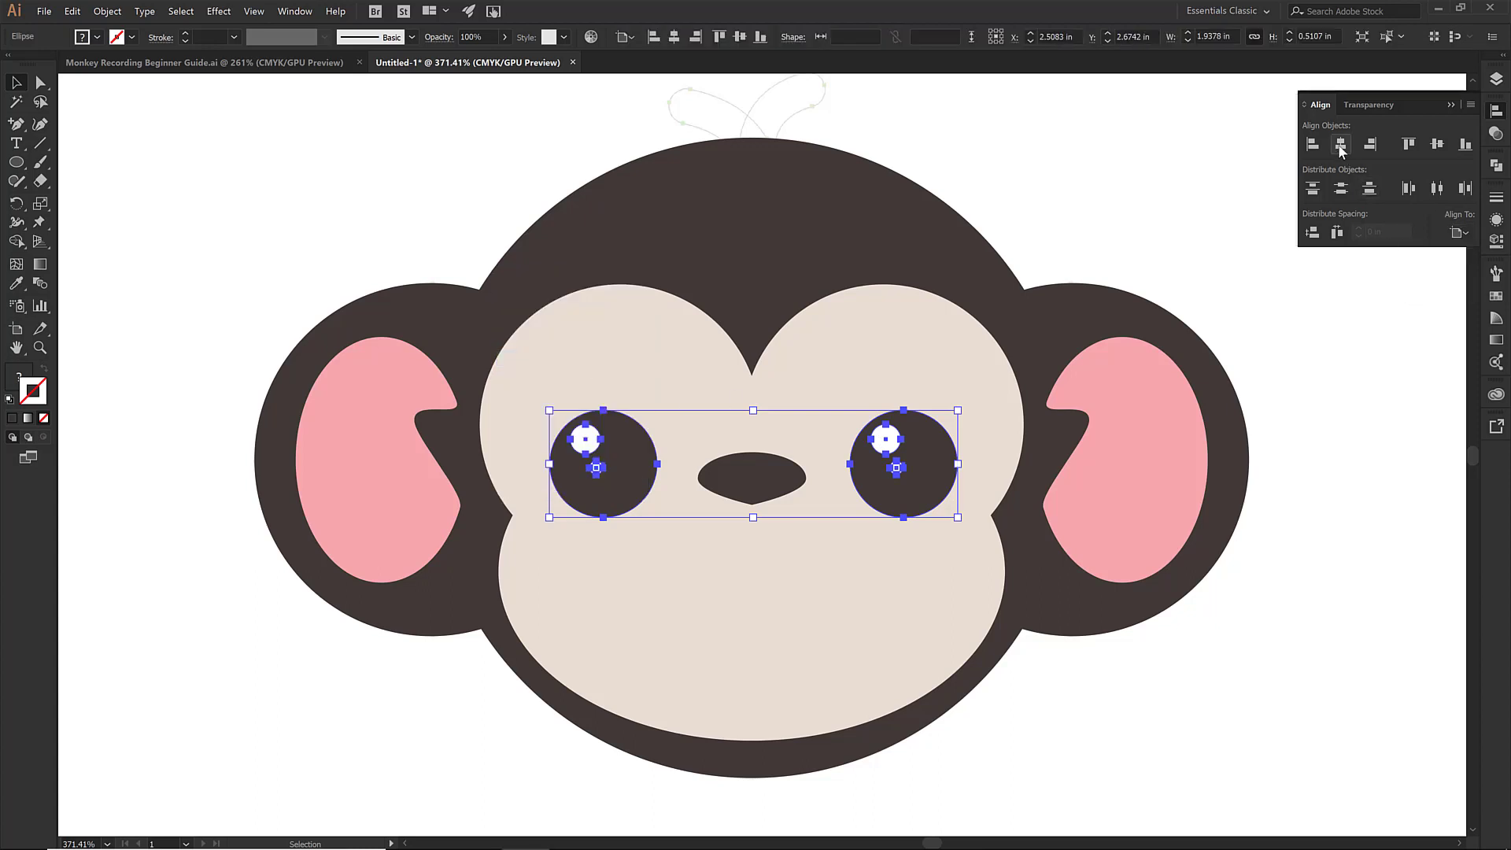
left_click(1340, 144)
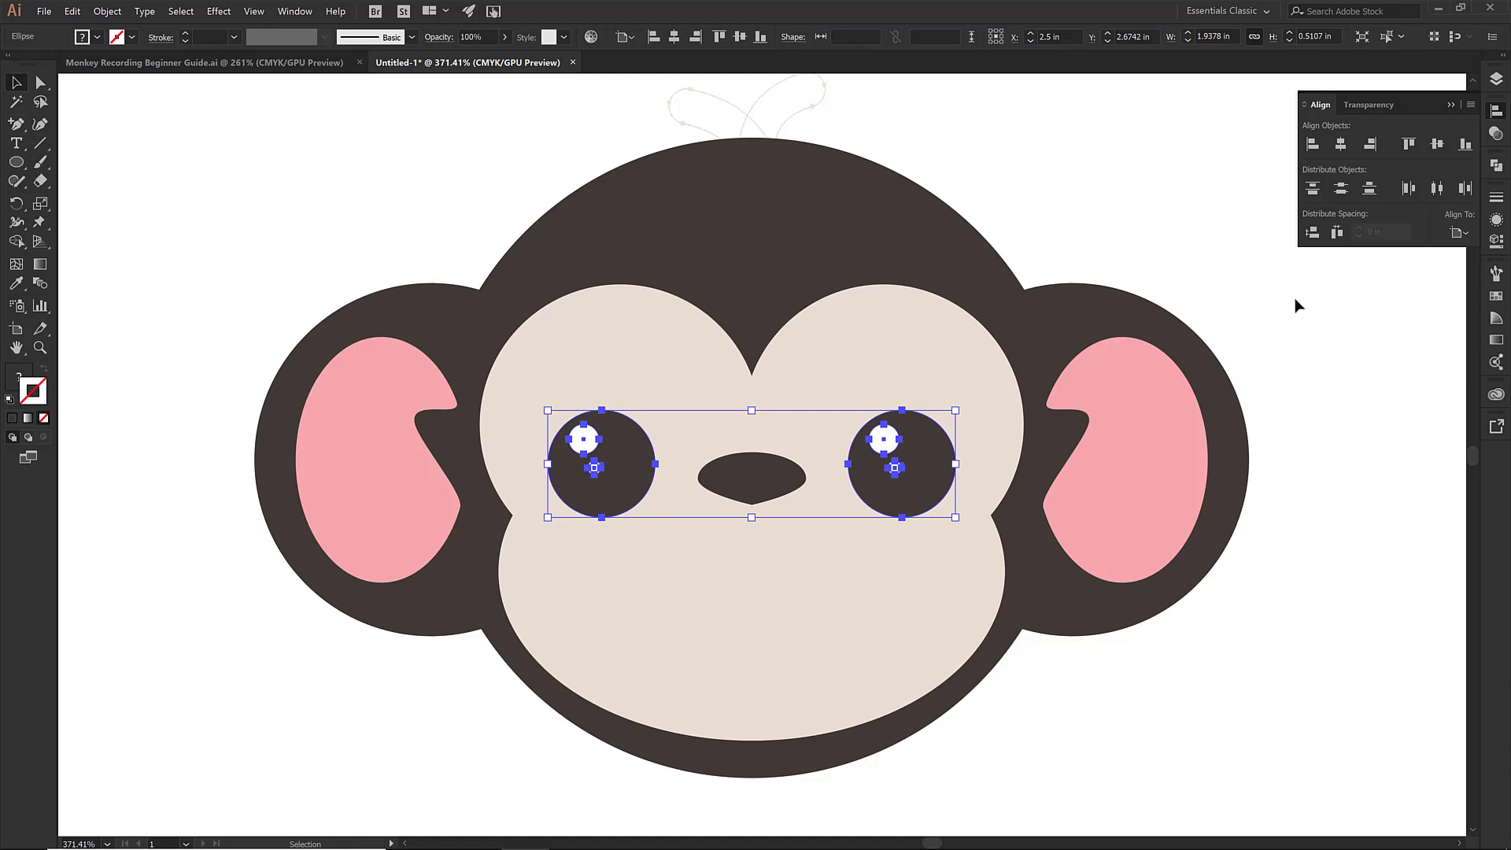
left_click(783, 484)
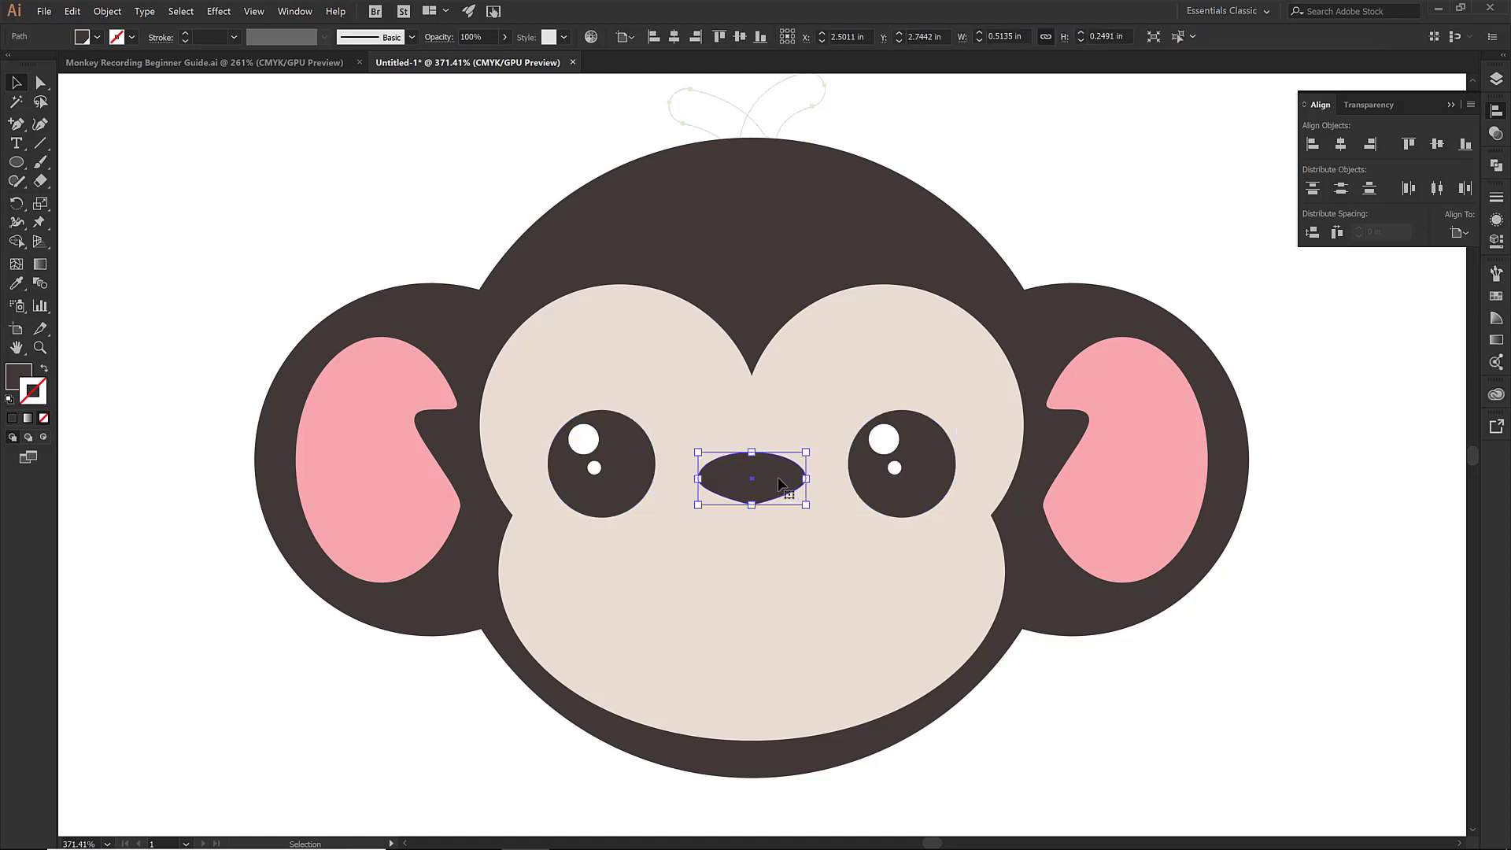
left_click(1341, 146)
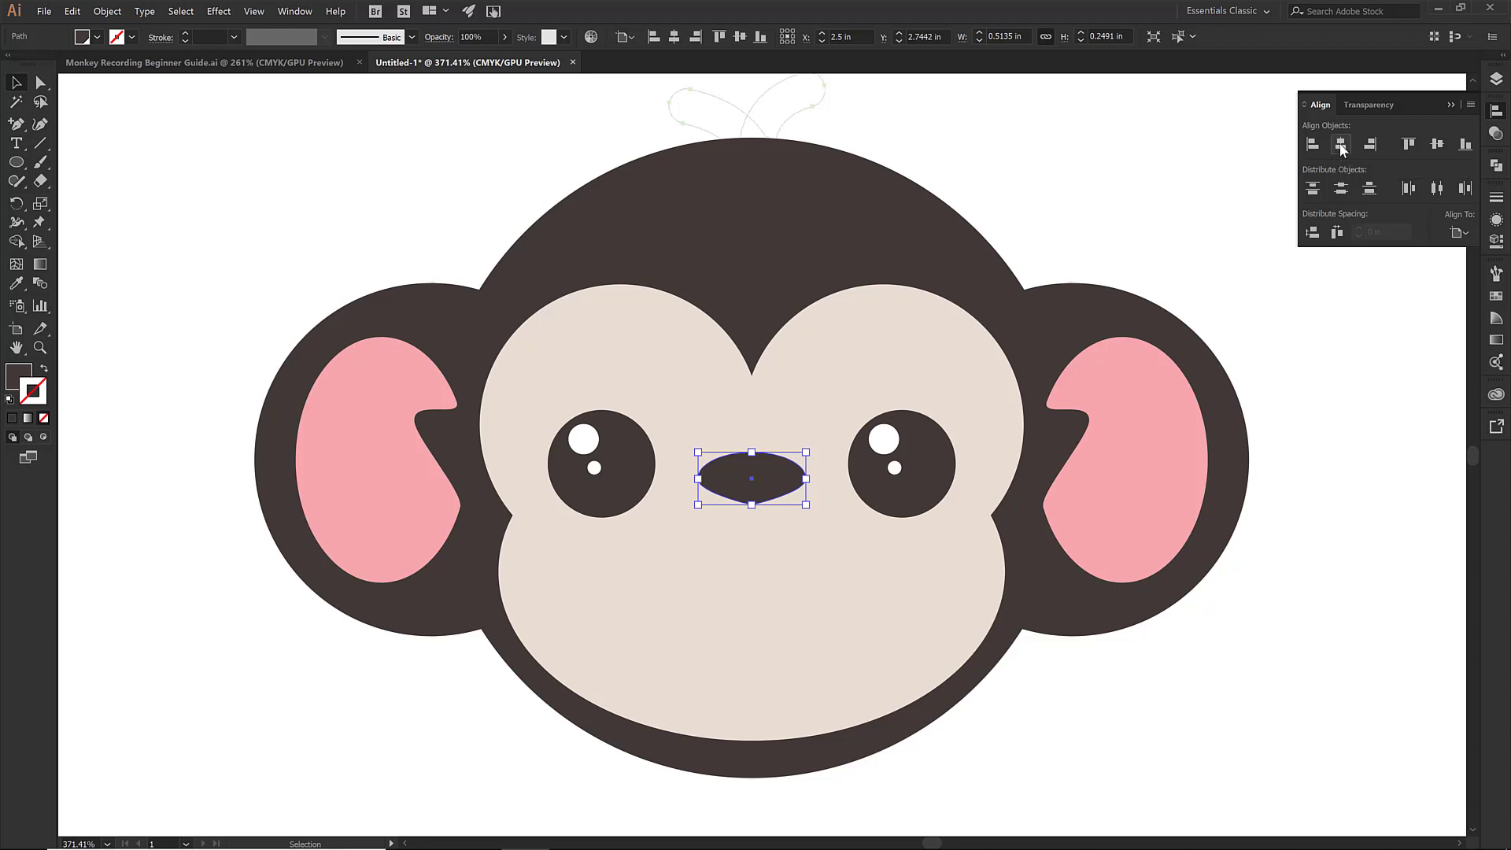
left_click(1210, 189)
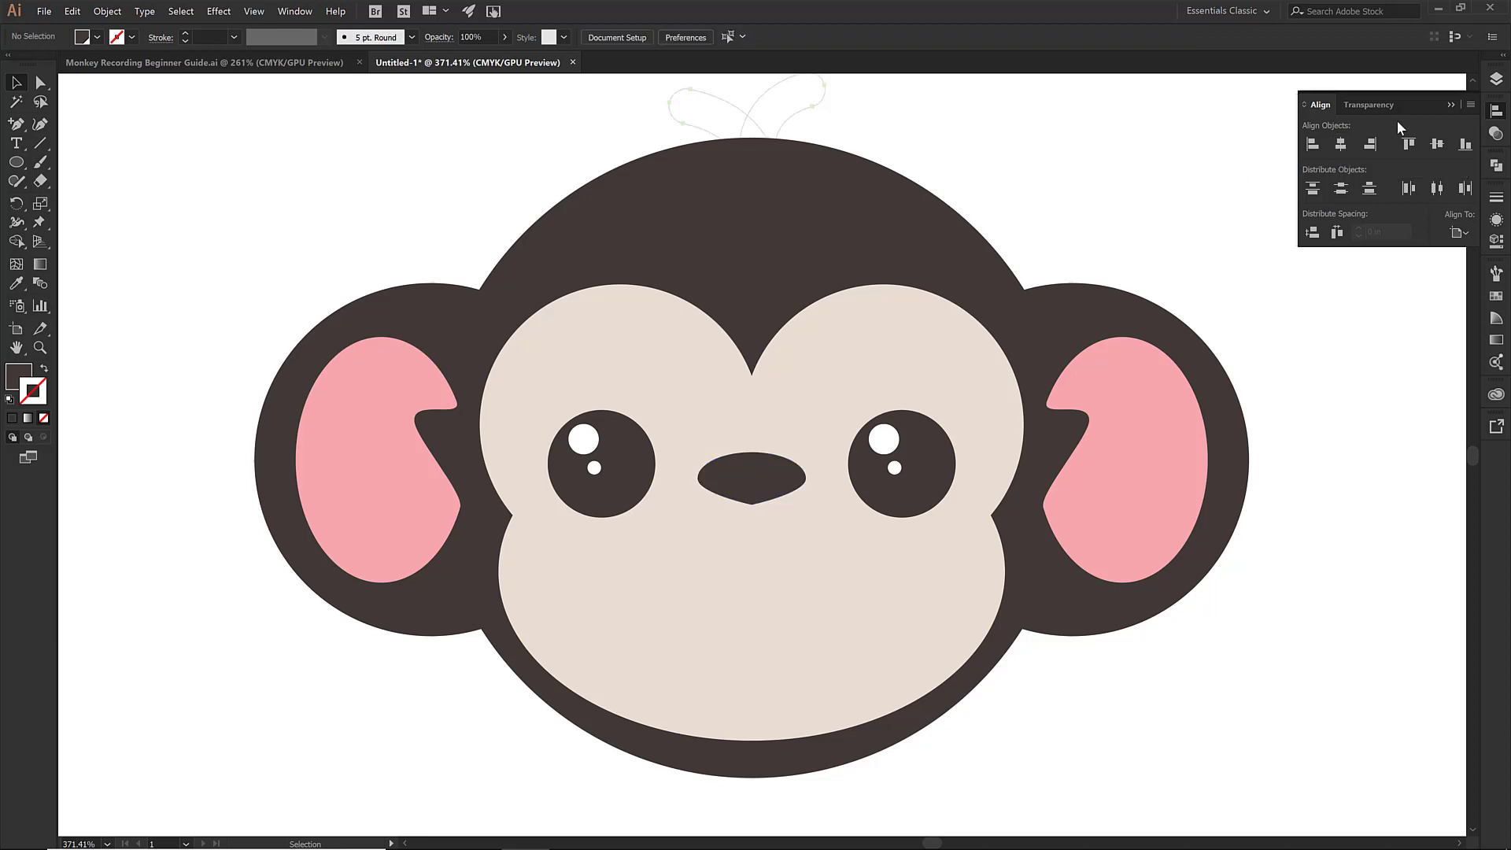